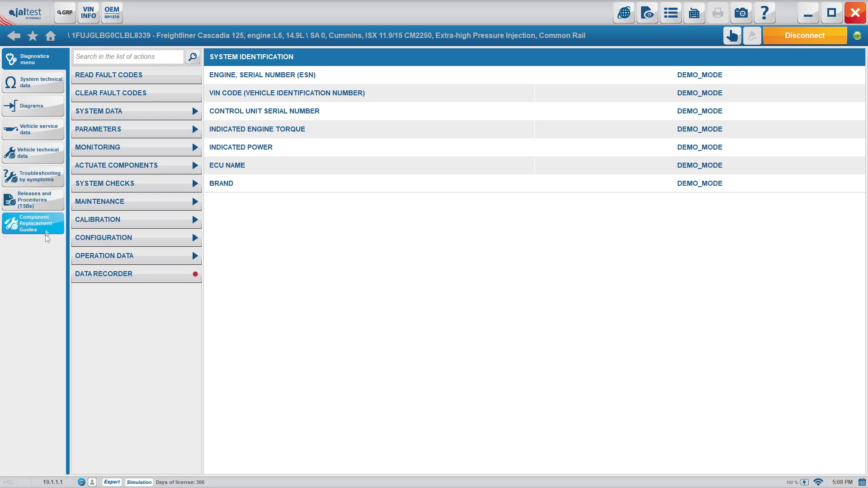
- Load the ISX11.9/12/15 CM2250 wiring diagram from the Diagrams section
{"action": "left_click", "coordinate": [52, 112]}
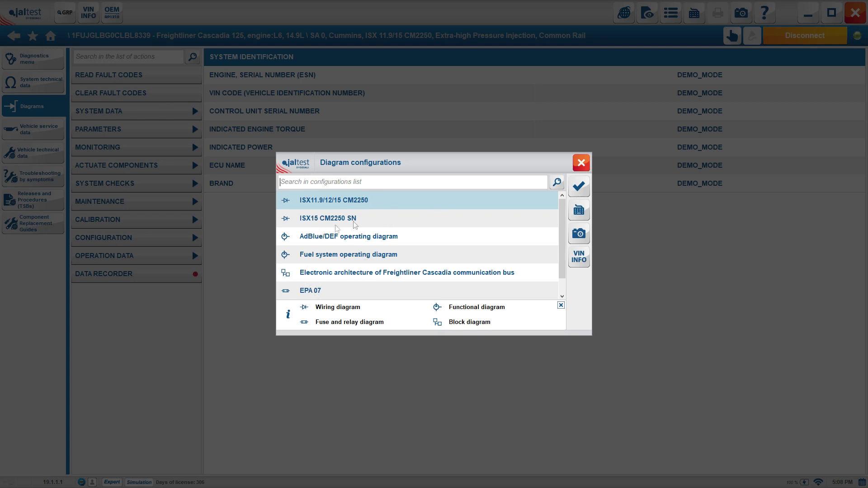
{"action": "left_click", "coordinate": [579, 186]}
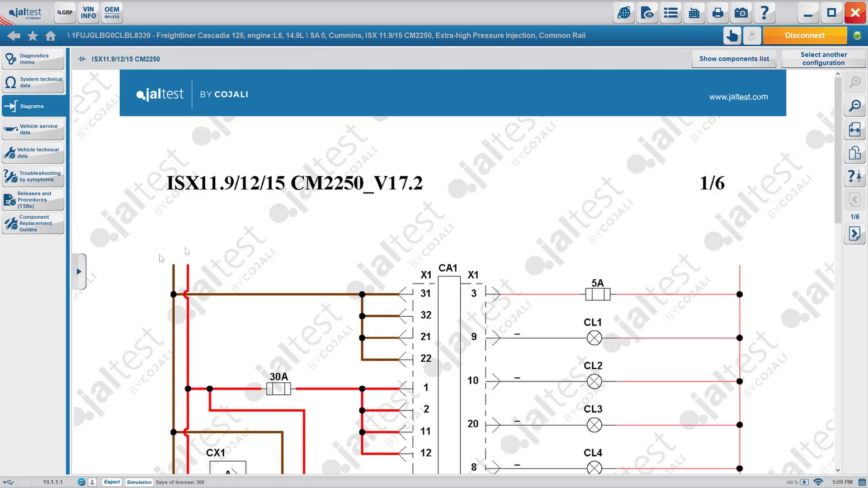
- Advance the CM2250 wiring diagram to page 2 of 6
{"action": "scroll", "coordinate": [224, 239], "scroll_direction": "down", "scroll_amount": 1}
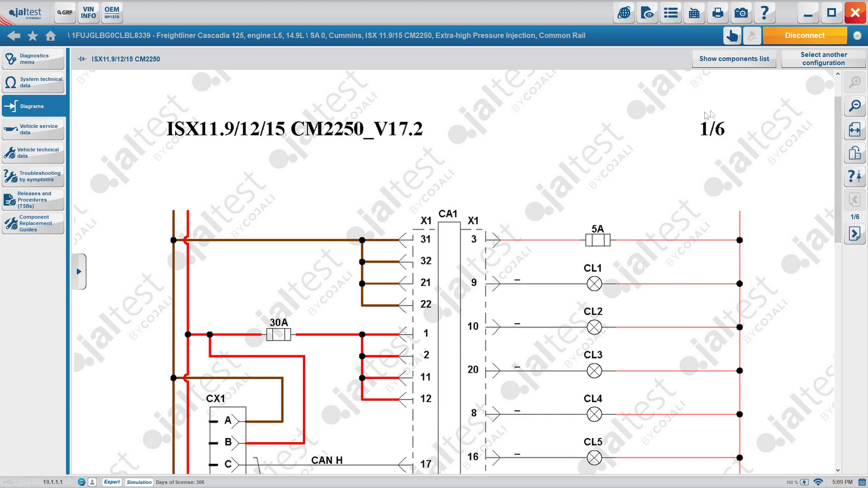
{"action": "left_click", "coordinate": [854, 234]}
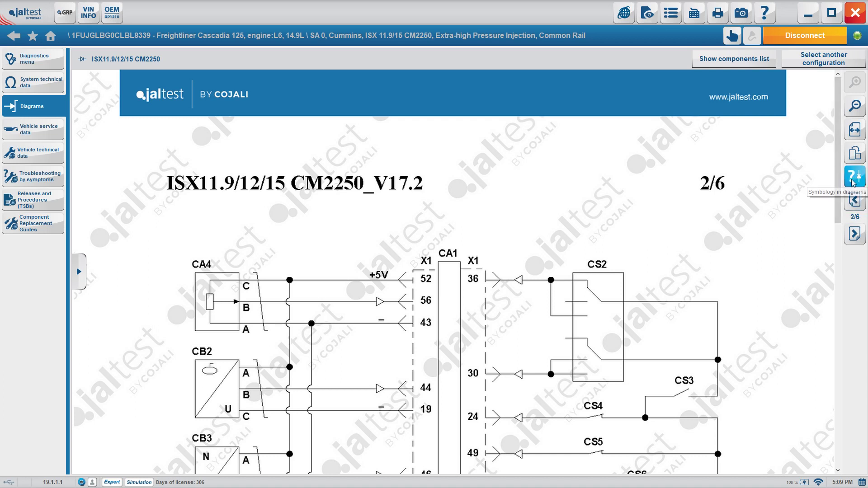
- Browse the diagram symbol legend: Pneumatic and hydraulic, Solenoid valves, then Switches
{"action": "left_click", "coordinate": [853, 183]}
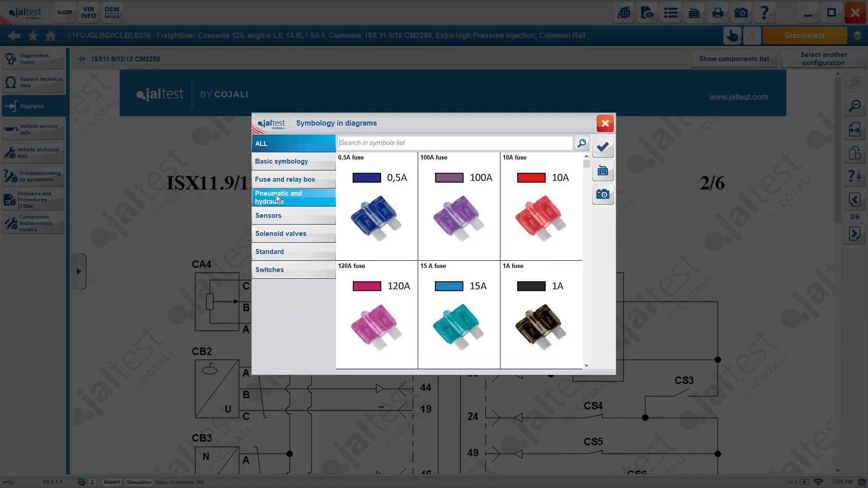
{"action": "left_click", "coordinate": [279, 198]}
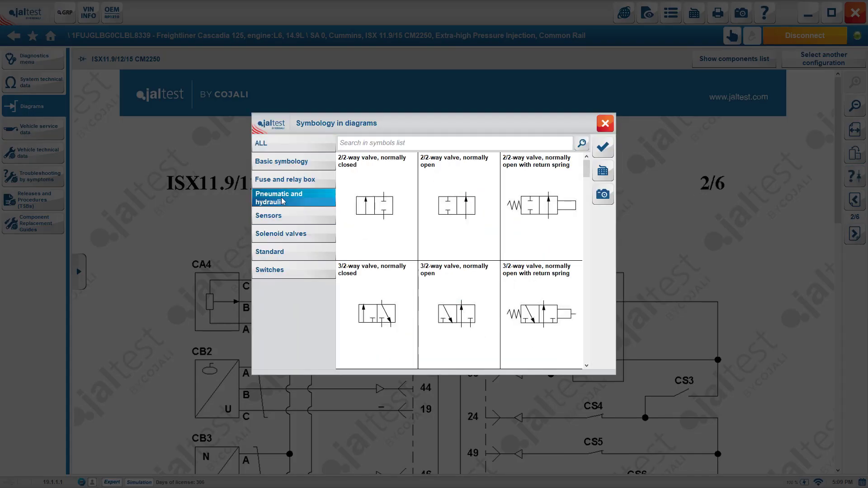
{"action": "left_click", "coordinate": [289, 238]}
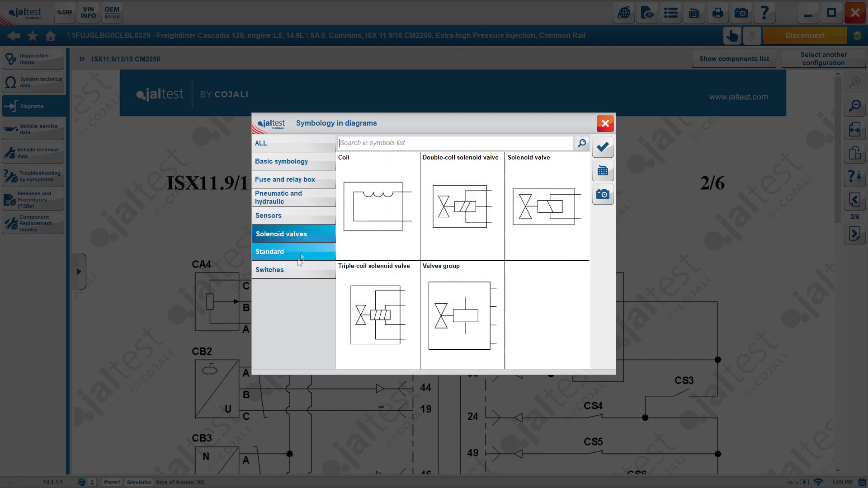
{"action": "left_click", "coordinate": [301, 274]}
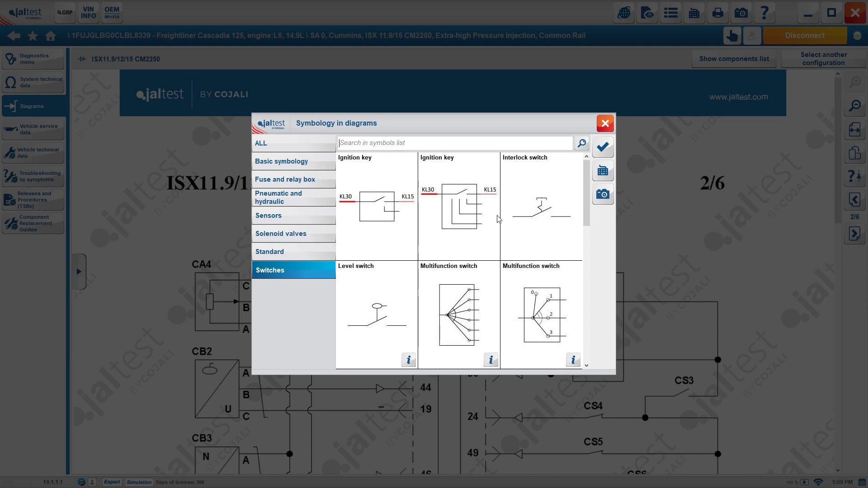
- Close the symbol legend and take a screenshot of diagram page 2
{"action": "left_click", "coordinate": [595, 155]}
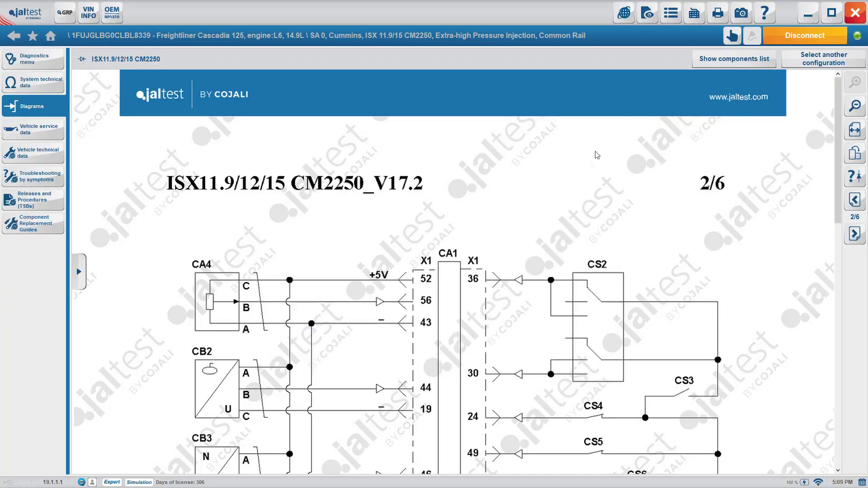
{"action": "left_click", "coordinate": [740, 15]}
- Filter the component list for 'oil' and jump to CB17, Oil pressure sensor
{"action": "left_click", "coordinate": [747, 62]}
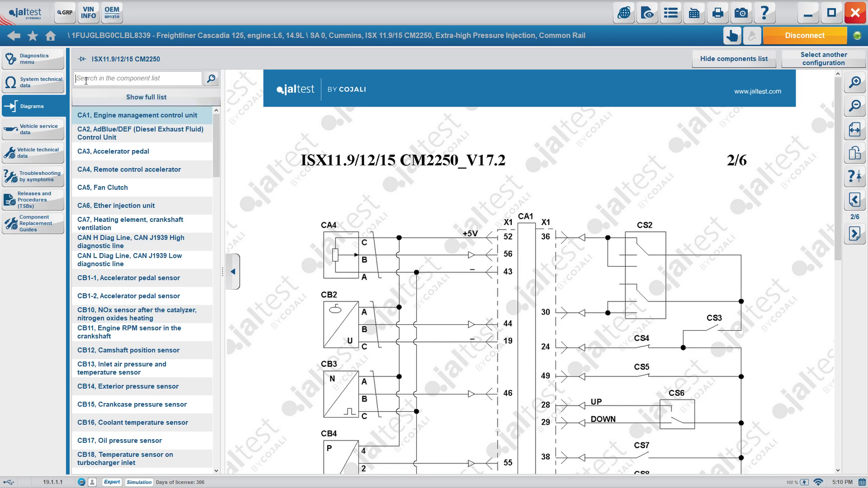
{"action": "type", "text": "oil"}
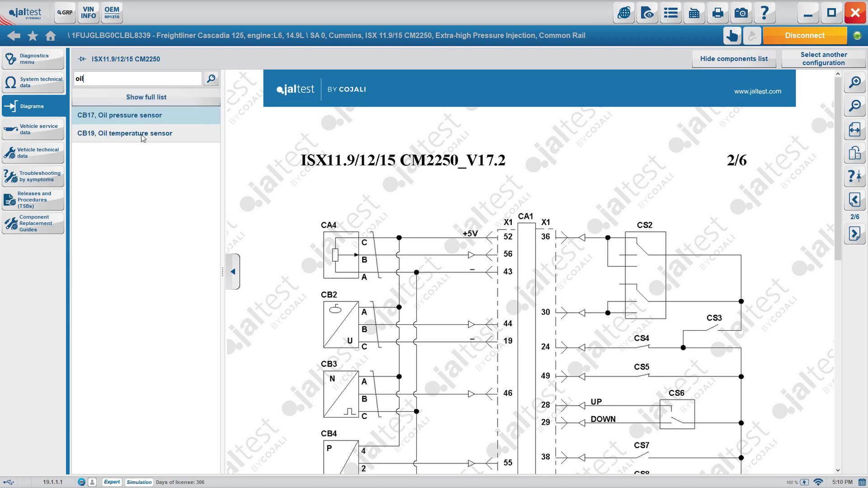
{"action": "left_click", "coordinate": [140, 118]}
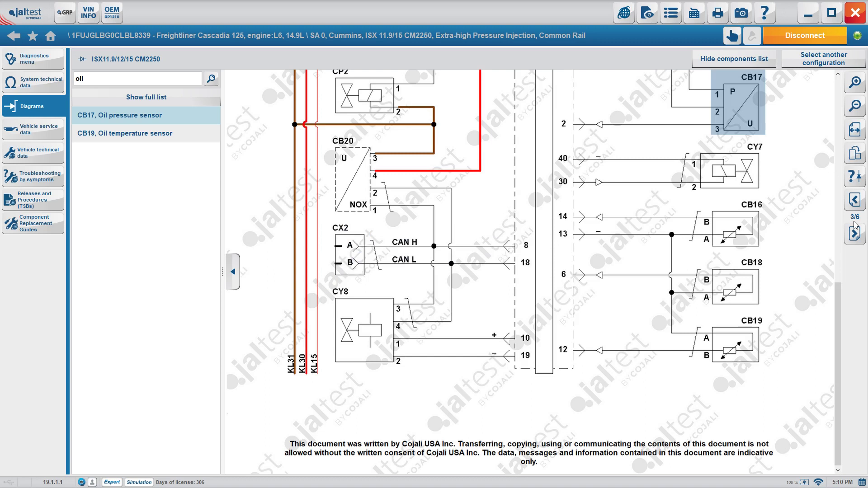
{"action": "scroll", "coordinate": [798, 210], "scroll_direction": "up", "scroll_amount": 1}
{"action": "scroll", "coordinate": [791, 190], "scroll_direction": "up", "scroll_amount": 2}
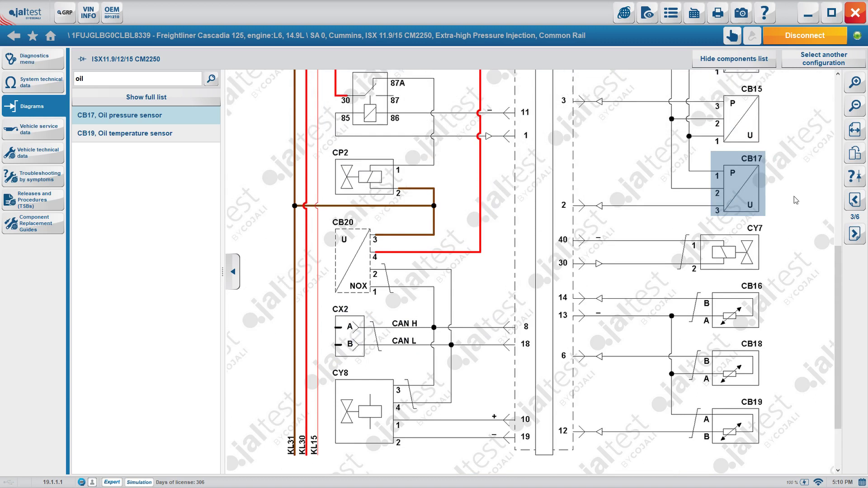
{"action": "mouse_move", "coordinate": [741, 189]}
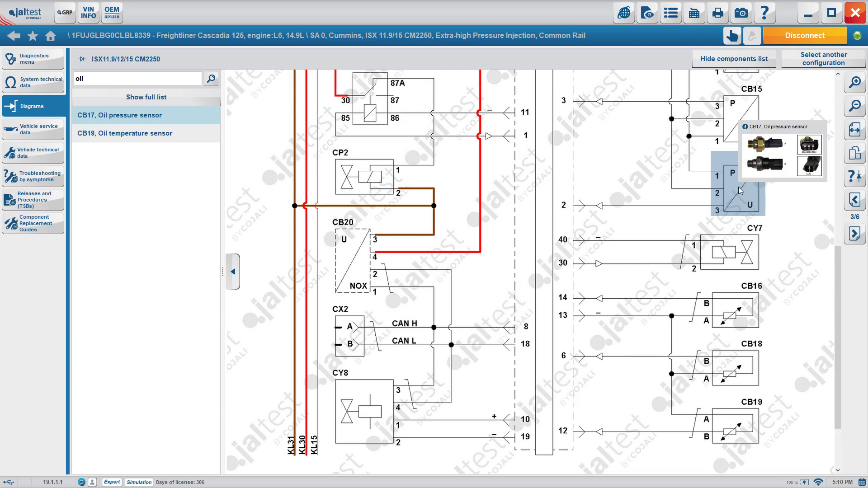
{"action": "left_click", "coordinate": [740, 191]}
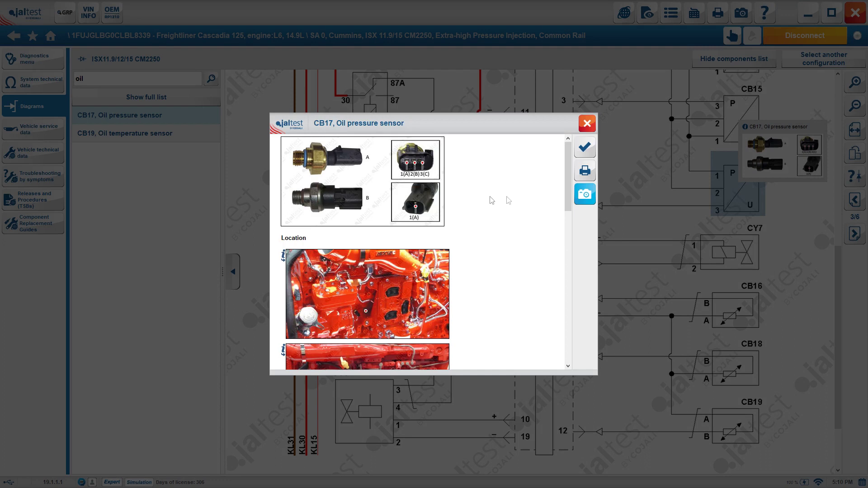
{"action": "scroll", "coordinate": [438, 198], "scroll_direction": "down", "scroll_amount": 9}
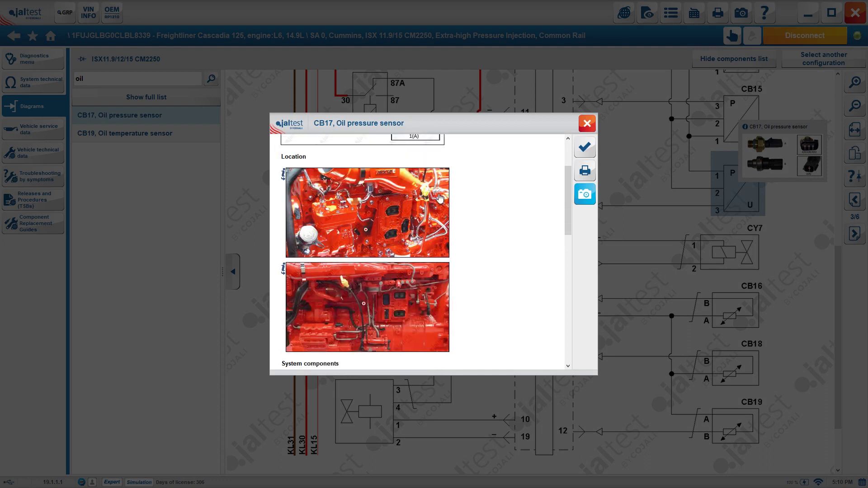
{"action": "scroll", "coordinate": [438, 197], "scroll_direction": "down", "scroll_amount": 9}
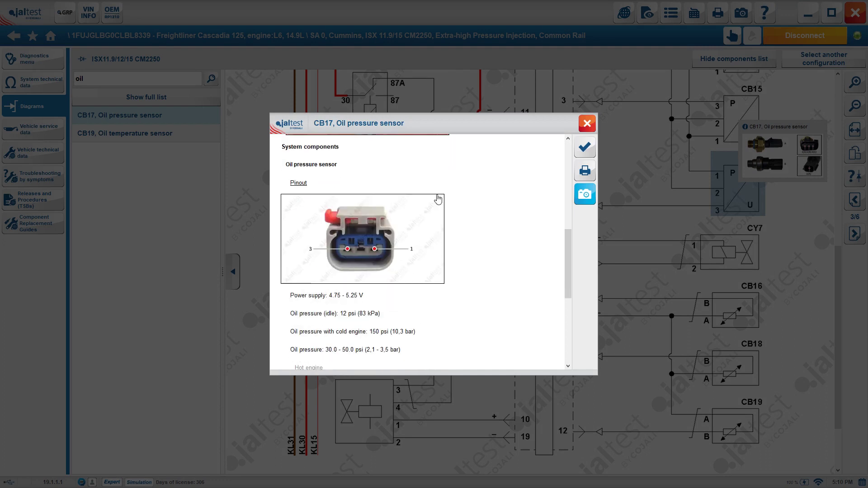
{"action": "left_click", "coordinate": [585, 147]}
{"action": "scroll", "coordinate": [758, 223], "scroll_direction": "up", "scroll_amount": 1}
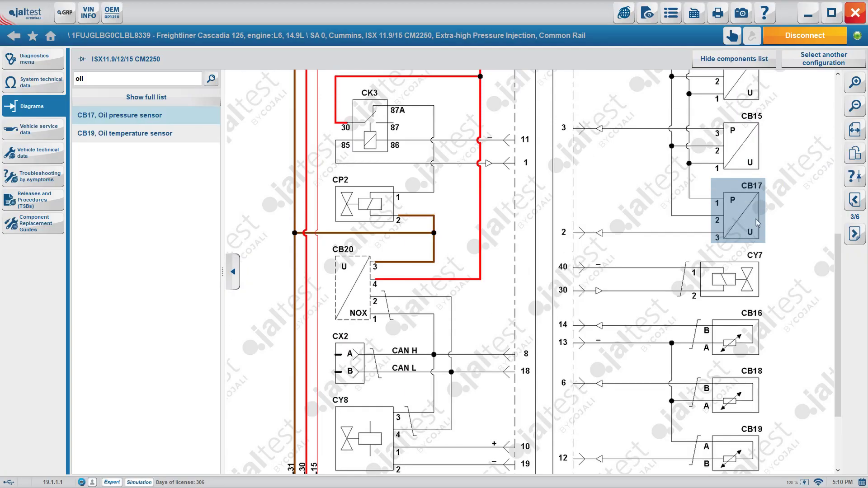
{"action": "scroll", "coordinate": [760, 226], "scroll_direction": "up", "scroll_amount": 2}
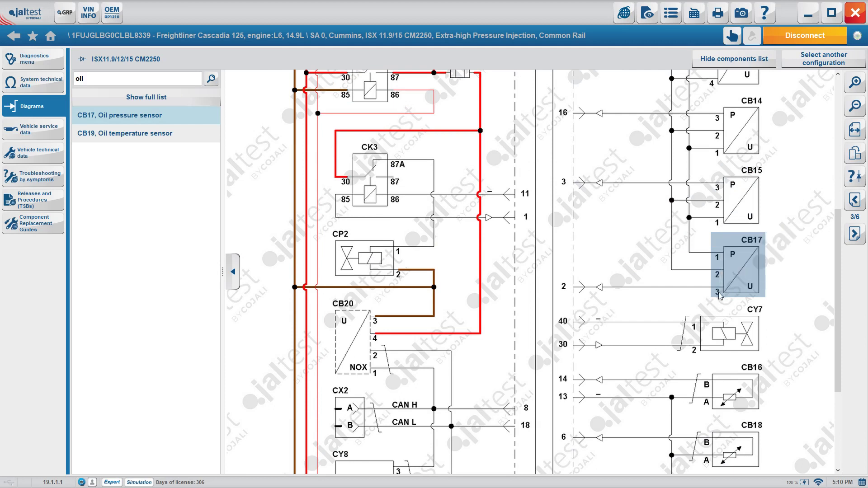
- Select CA1 pin 2 and enlarge the CA1 connector pinout picture
{"action": "mouse_move", "coordinate": [720, 294]}
{"action": "mouse_move", "coordinate": [563, 295]}
{"action": "scroll", "coordinate": [576, 307], "scroll_direction": "up", "scroll_amount": 1}
{"action": "scroll", "coordinate": [577, 307], "scroll_direction": "up", "scroll_amount": 5}
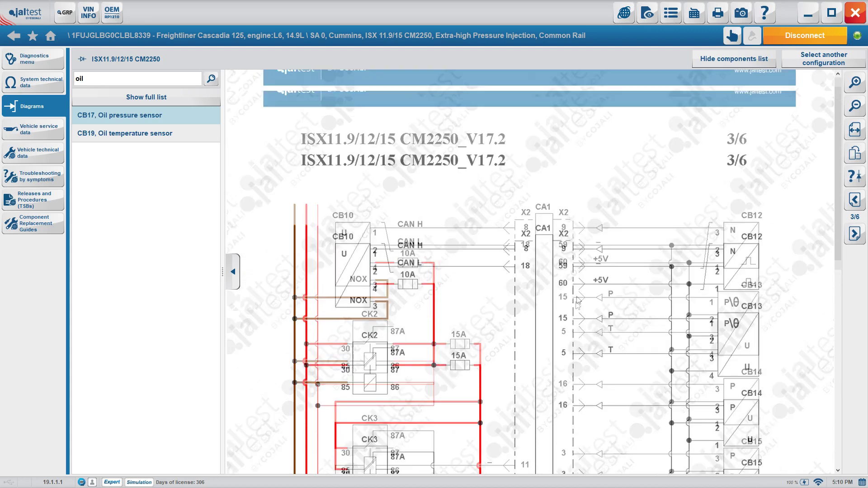
{"action": "mouse_move", "coordinate": [569, 240]}
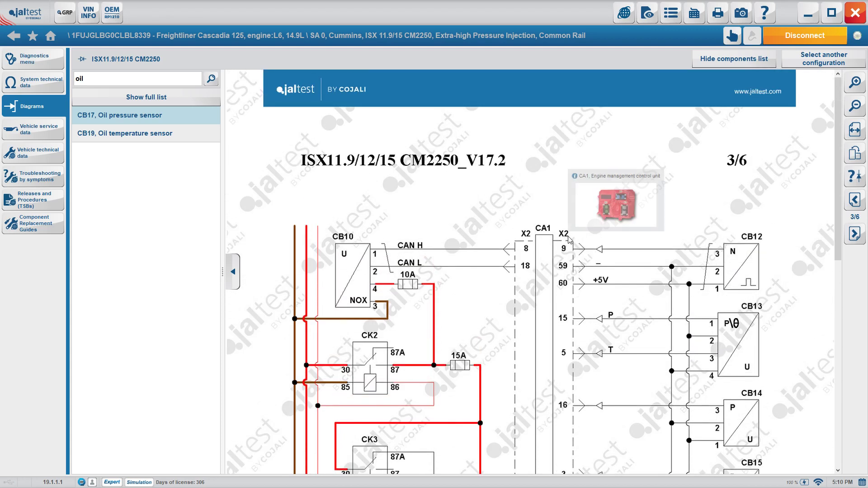
{"action": "scroll", "coordinate": [569, 241], "scroll_direction": "down", "scroll_amount": 5}
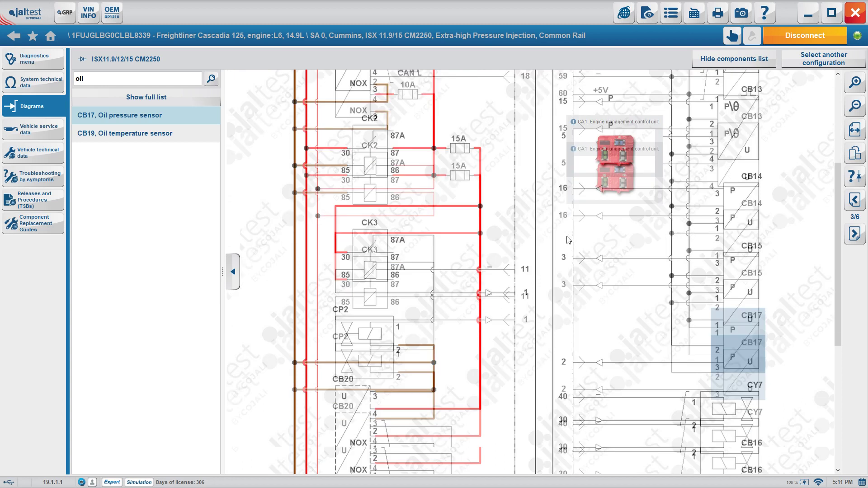
{"action": "left_click", "coordinate": [560, 337]}
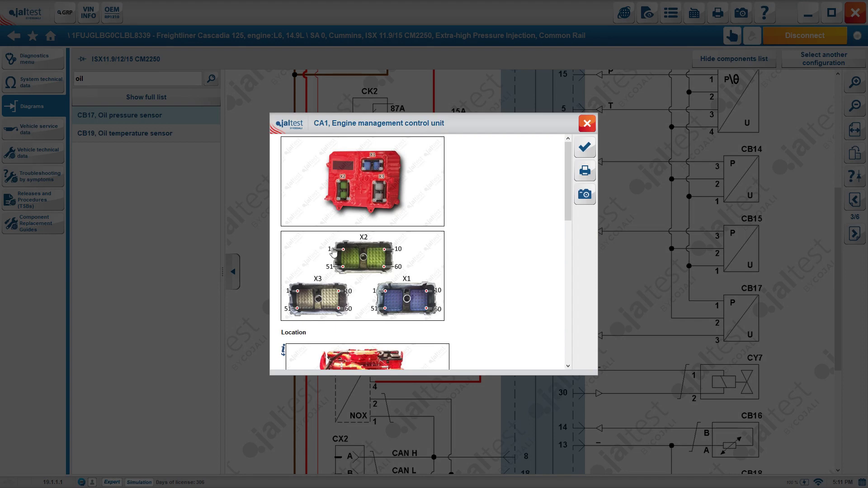
{"action": "left_click", "coordinate": [333, 252]}
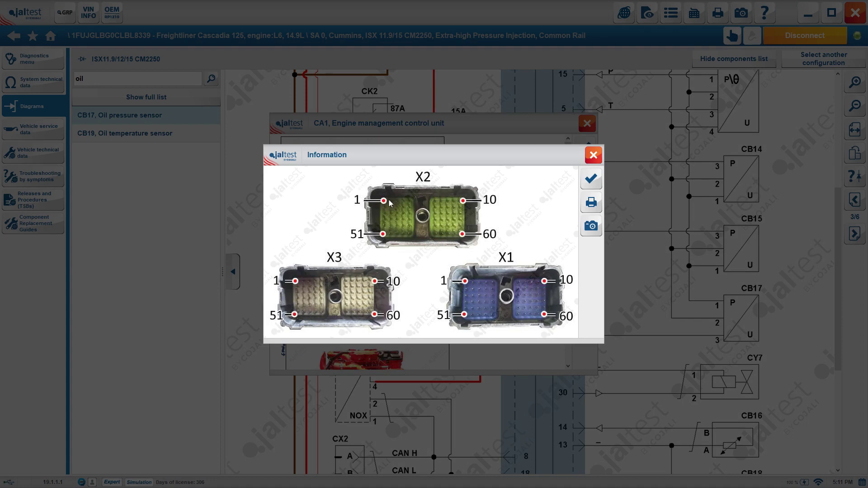
- Close the CA1 connector details and hide the component list to widen page 3/6
{"action": "left_click", "coordinate": [593, 155]}
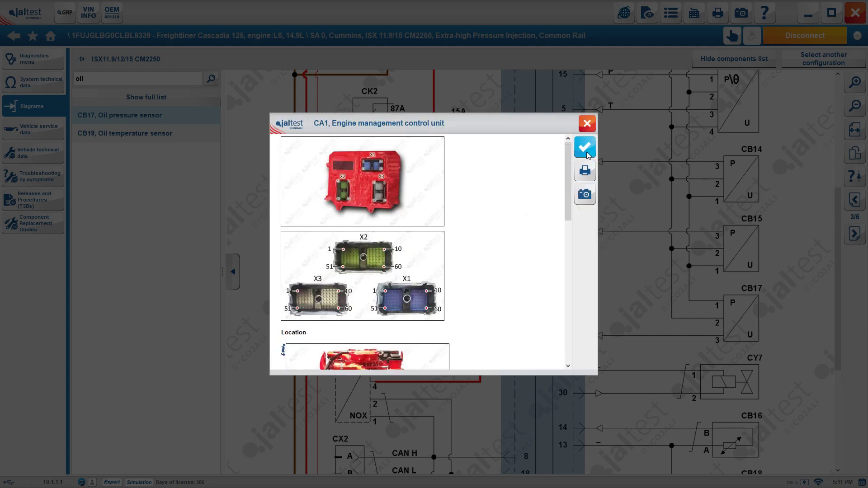
{"action": "left_click", "coordinate": [587, 124]}
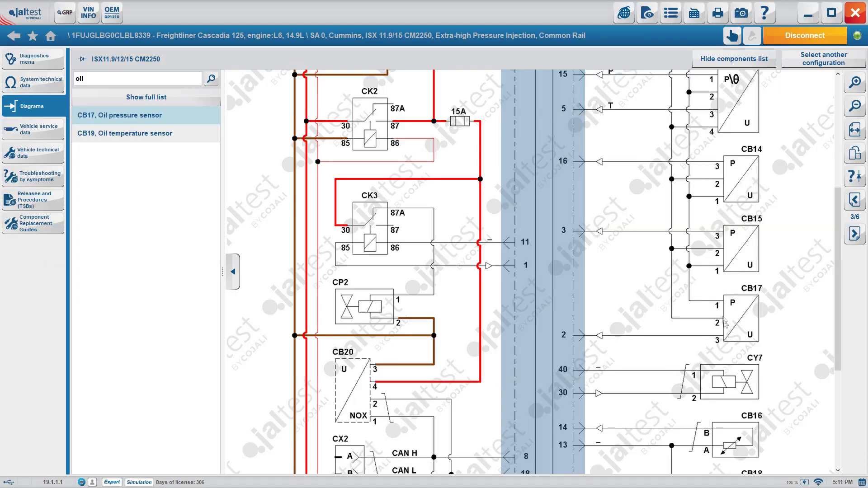
{"action": "mouse_move", "coordinate": [731, 331]}
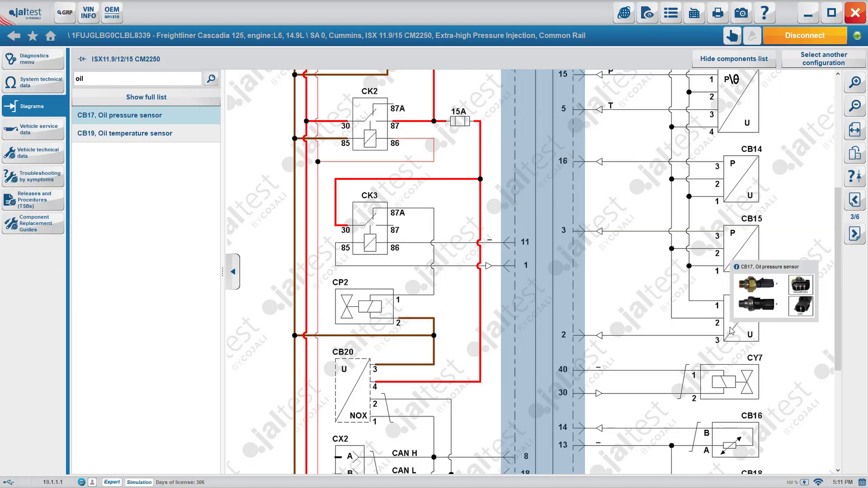
{"action": "left_click", "coordinate": [233, 271]}
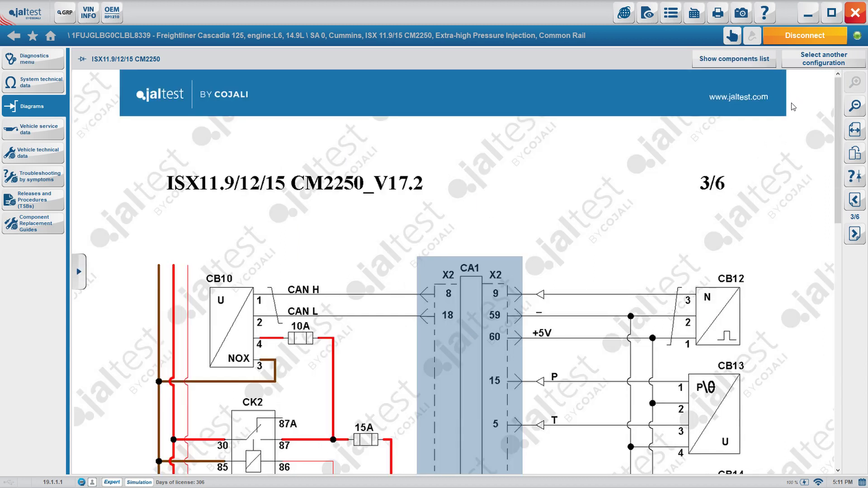
- Load the AdBlue/DEF operating diagram and scroll down to the SCR catalyst section
{"action": "left_click", "coordinate": [801, 65]}
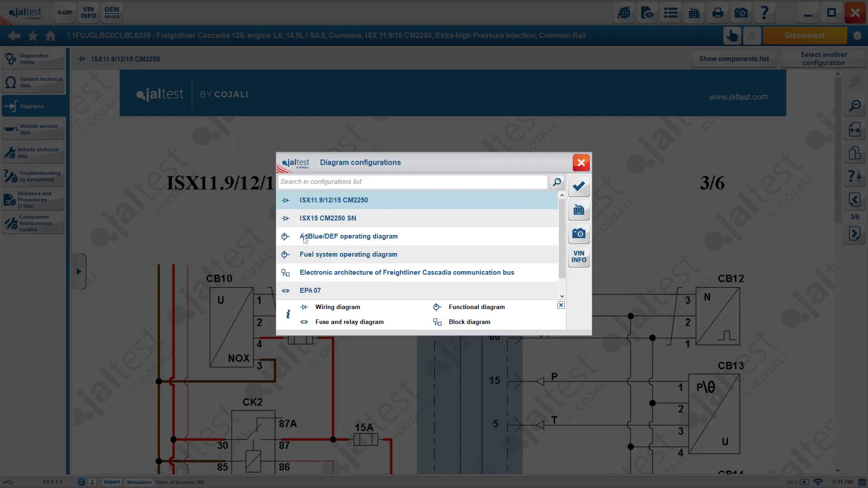
{"action": "left_click", "coordinate": [388, 238]}
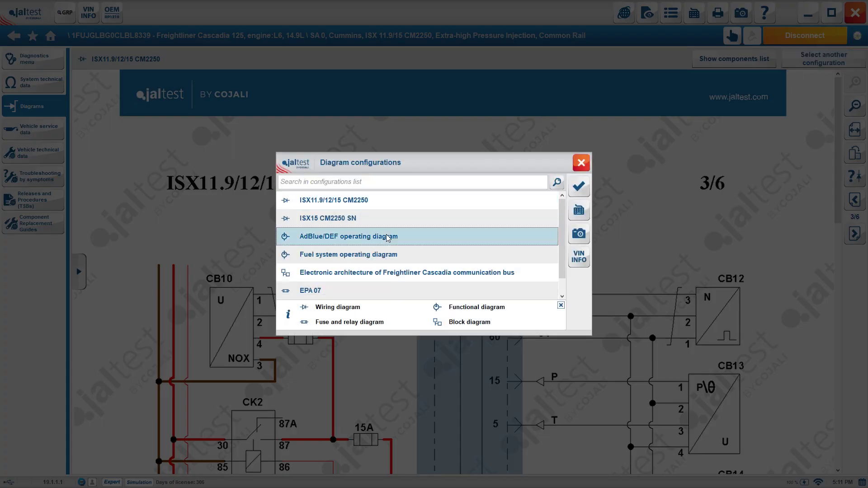
{"action": "left_click", "coordinate": [583, 194]}
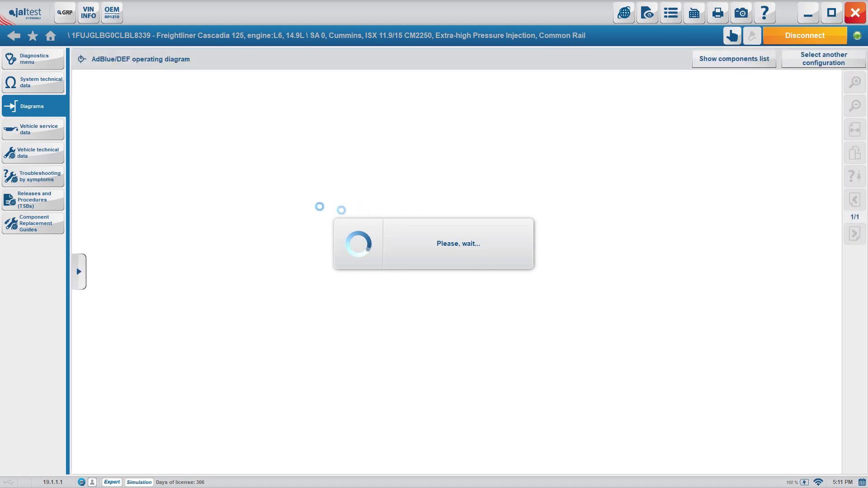
{"action": "scroll", "coordinate": [226, 208], "scroll_direction": "down", "scroll_amount": 1}
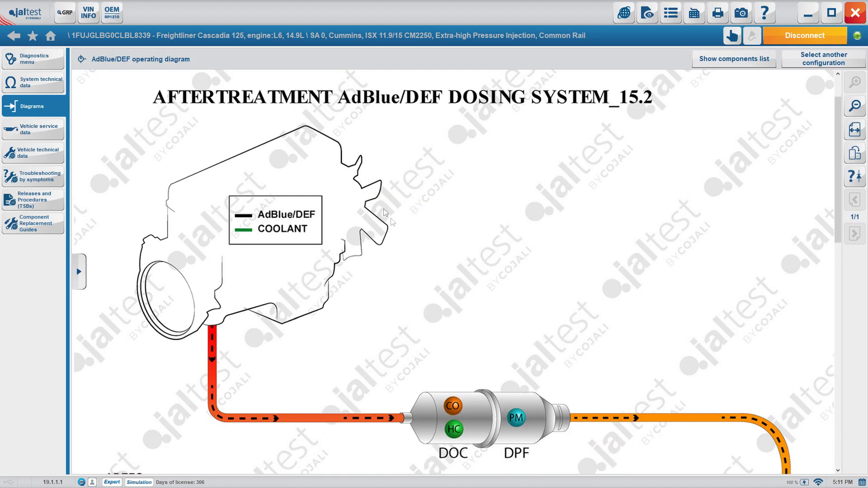
{"action": "scroll", "coordinate": [252, 237], "scroll_direction": "down", "scroll_amount": 5}
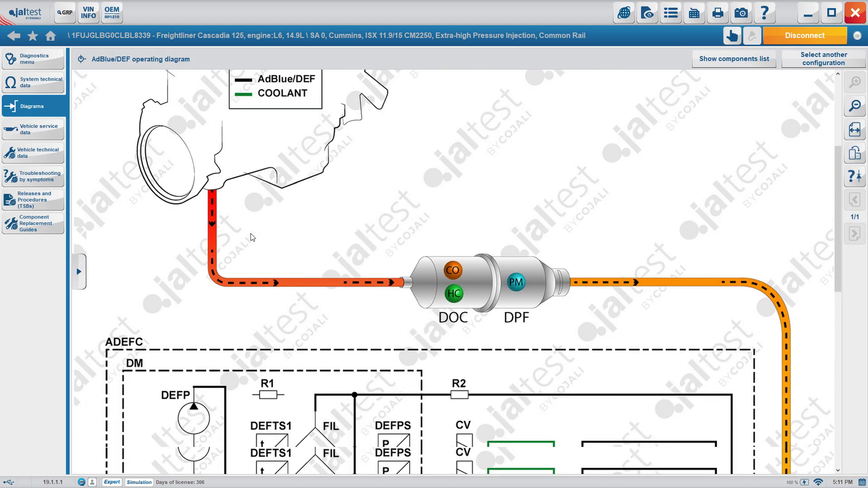
{"action": "scroll", "coordinate": [252, 237], "scroll_direction": "down", "scroll_amount": 2}
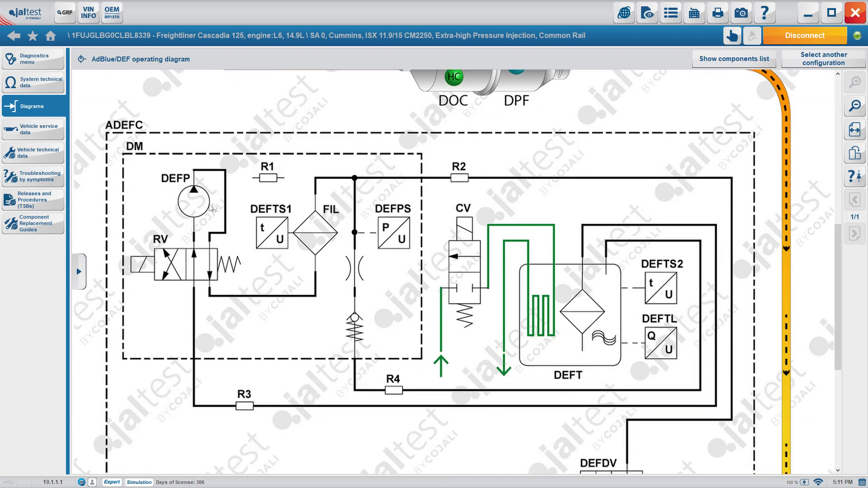
{"action": "mouse_move", "coordinate": [196, 204]}
{"action": "mouse_move", "coordinate": [270, 232]}
{"action": "scroll", "coordinate": [468, 259], "scroll_direction": "down", "scroll_amount": 5}
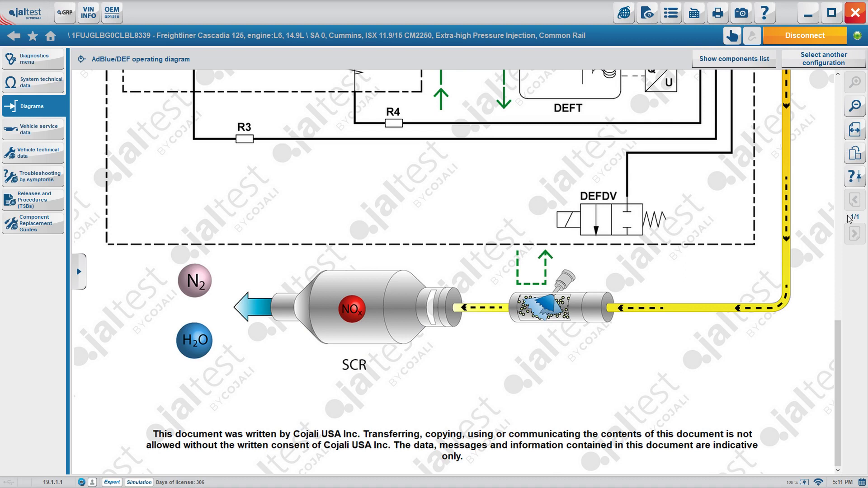
- Load the Fuel system operating diagram and scroll through its injectors
{"action": "left_click", "coordinate": [819, 62]}
{"action": "left_click", "coordinate": [373, 259]}
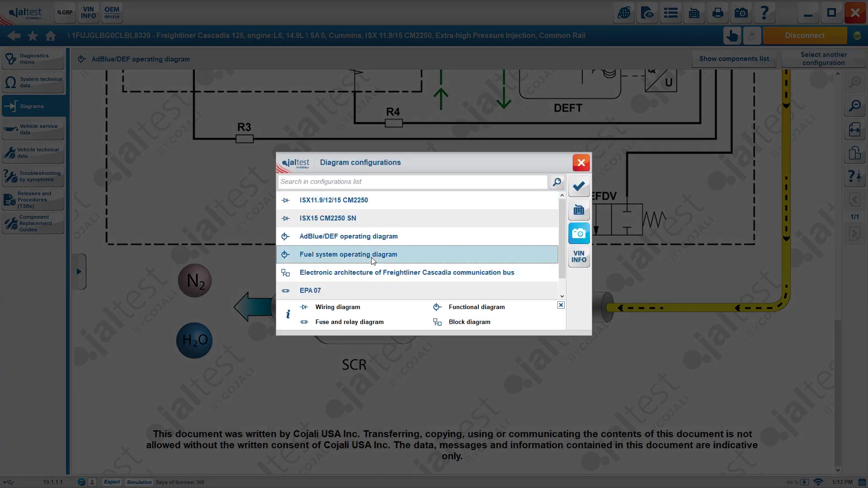
{"action": "left_click", "coordinate": [579, 185]}
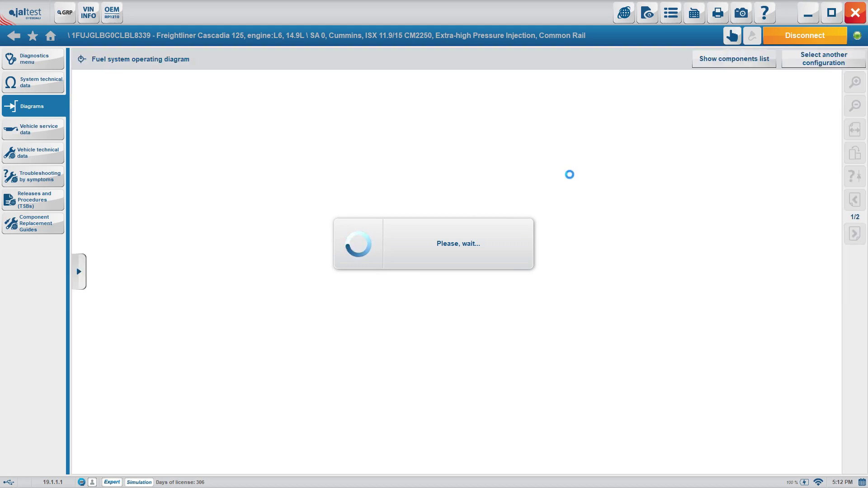
{"action": "scroll", "coordinate": [457, 235], "scroll_direction": "down", "scroll_amount": 2}
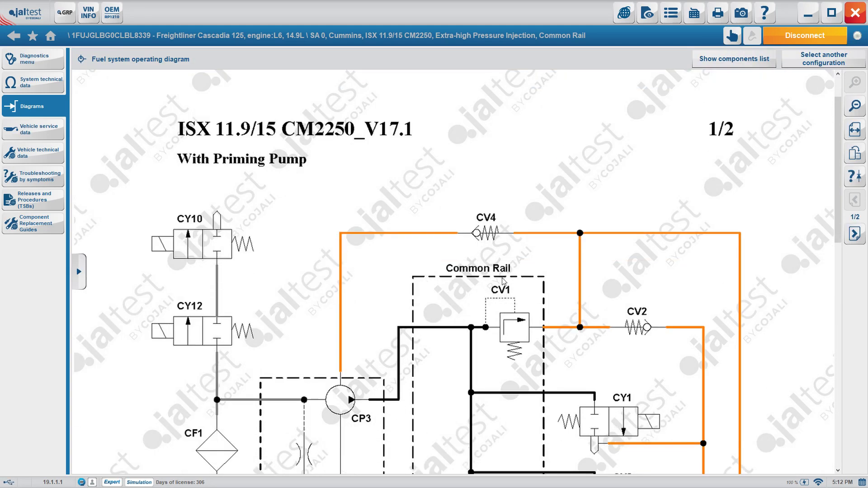
{"action": "mouse_move", "coordinate": [206, 248]}
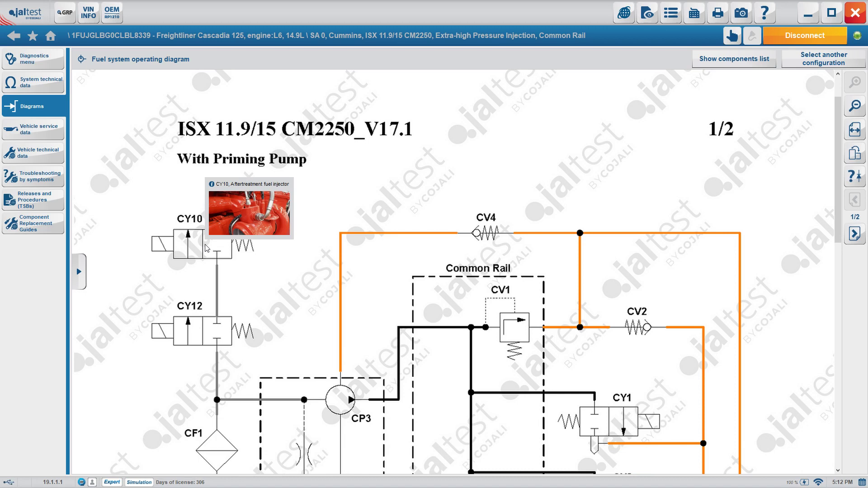
{"action": "scroll", "coordinate": [623, 301], "scroll_direction": "down", "scroll_amount": 6}
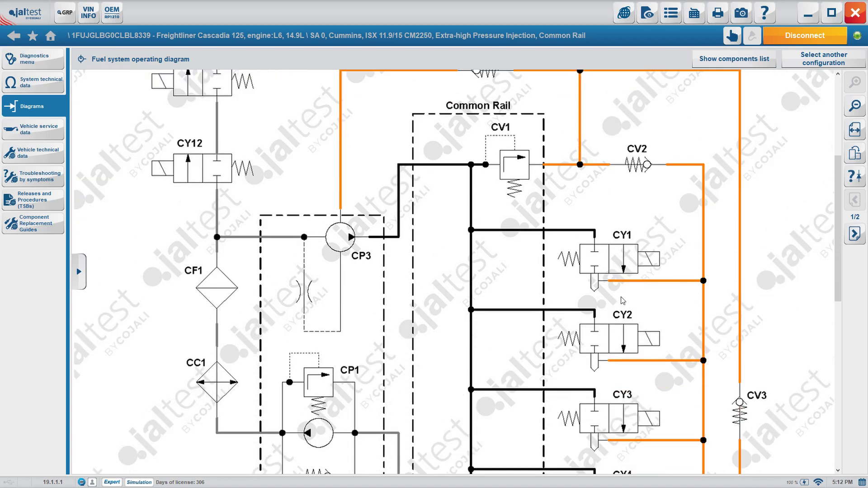
{"action": "mouse_move", "coordinate": [624, 347]}
{"action": "scroll", "coordinate": [624, 347], "scroll_direction": "down", "scroll_amount": 11}
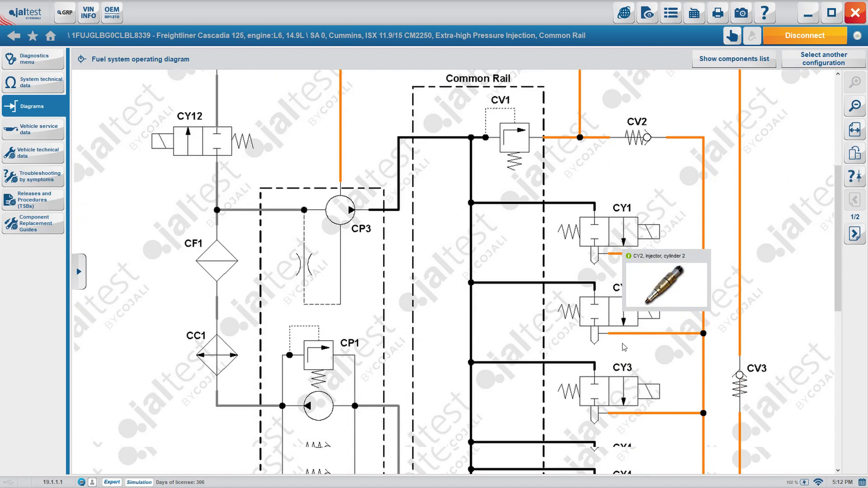
- Load the Electronic architecture diagram of the Freightliner Cascadia communication bus
{"action": "left_click", "coordinate": [818, 68]}
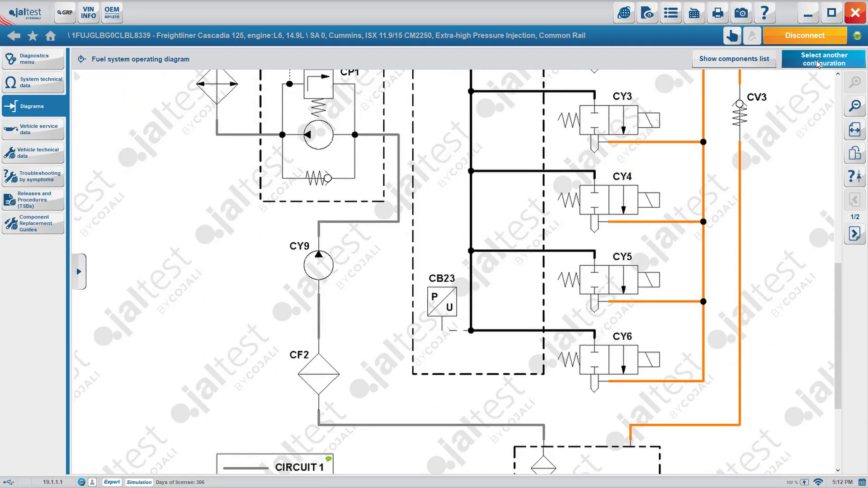
{"action": "left_click", "coordinate": [421, 247]}
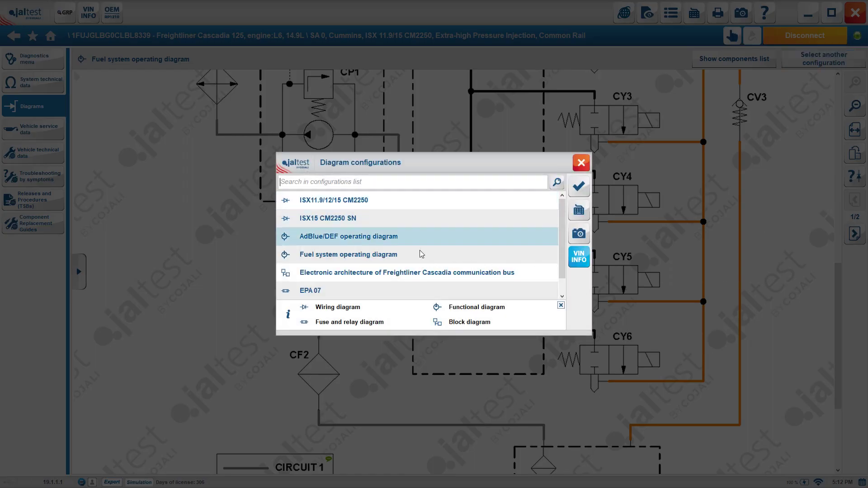
{"action": "left_click", "coordinate": [372, 279]}
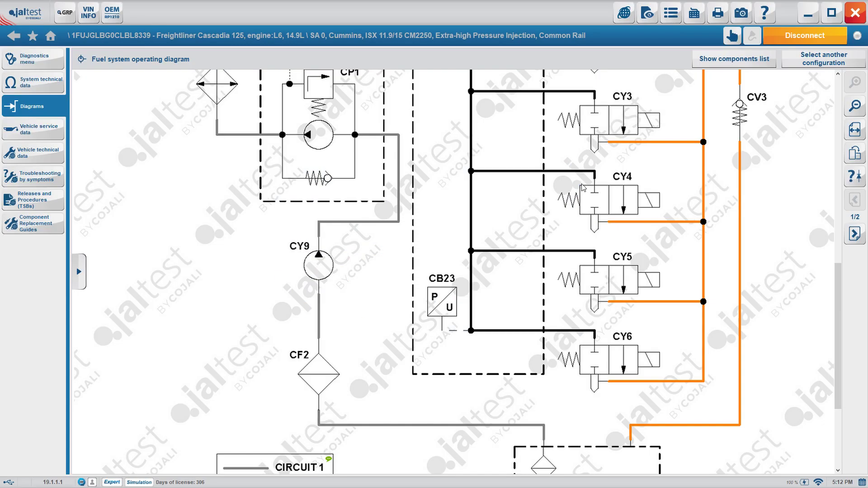
{"action": "left_click", "coordinate": [578, 186]}
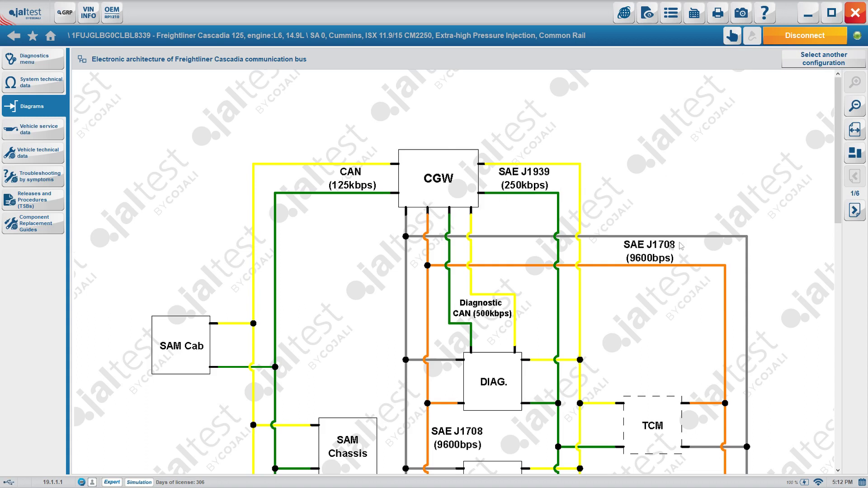
- Scroll through the Cascadia bus block diagram's ECM, ABS, ICU, TCM and HVAC modules
{"action": "scroll", "coordinate": [266, 261], "scroll_direction": "down", "scroll_amount": 3}
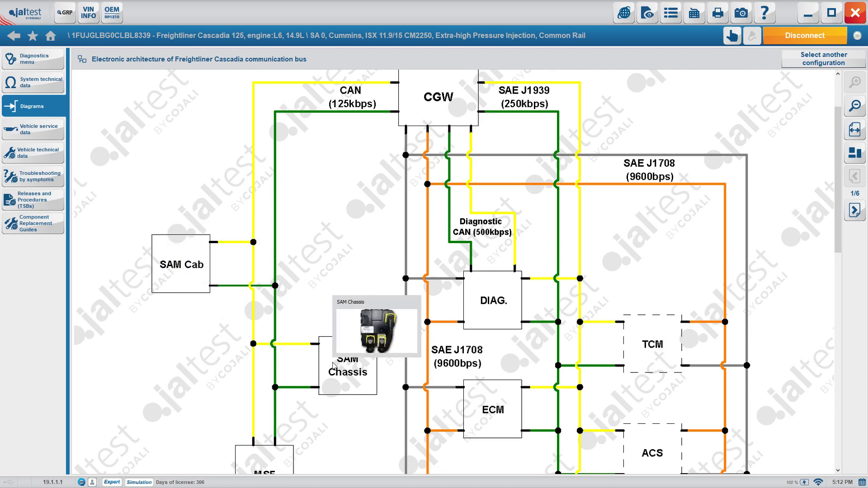
{"action": "scroll", "coordinate": [334, 367], "scroll_direction": "down", "scroll_amount": 3}
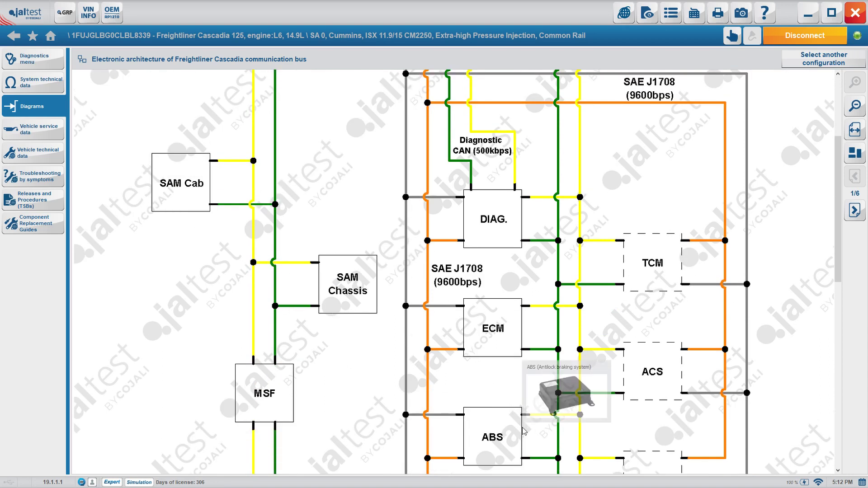
{"action": "scroll", "coordinate": [503, 225], "scroll_direction": "down", "scroll_amount": 6}
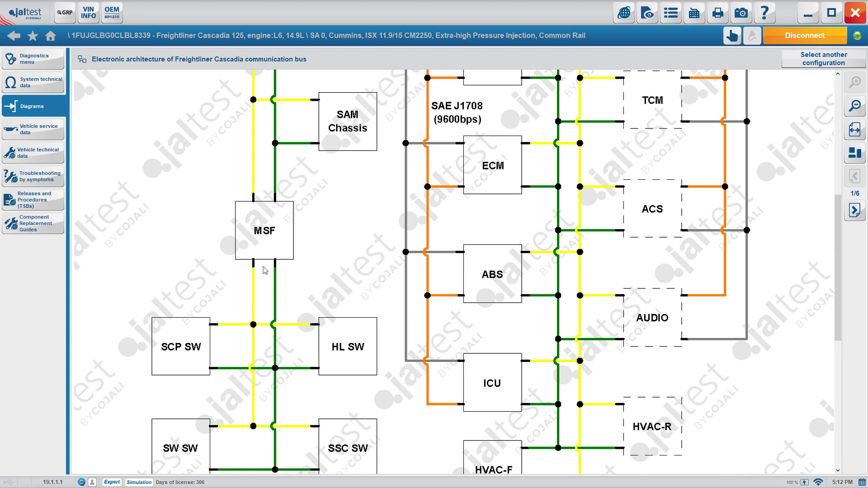
- Load the EPA 07 fuse and relay box diagram and inspect fuses F6 and F7
{"action": "left_click", "coordinate": [810, 66]}
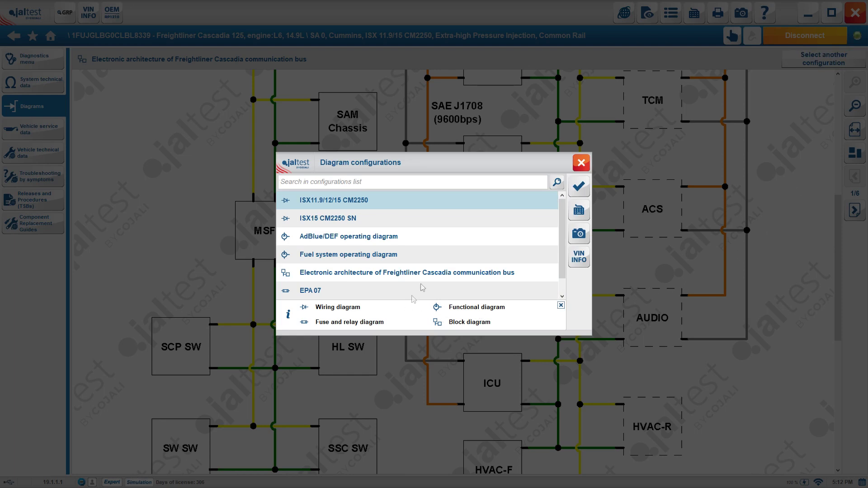
{"action": "left_click", "coordinate": [314, 294]}
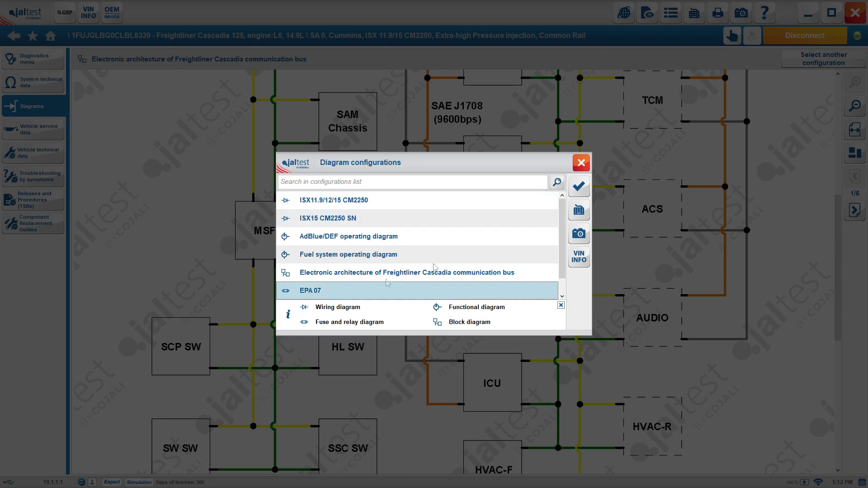
{"action": "left_click", "coordinate": [580, 189]}
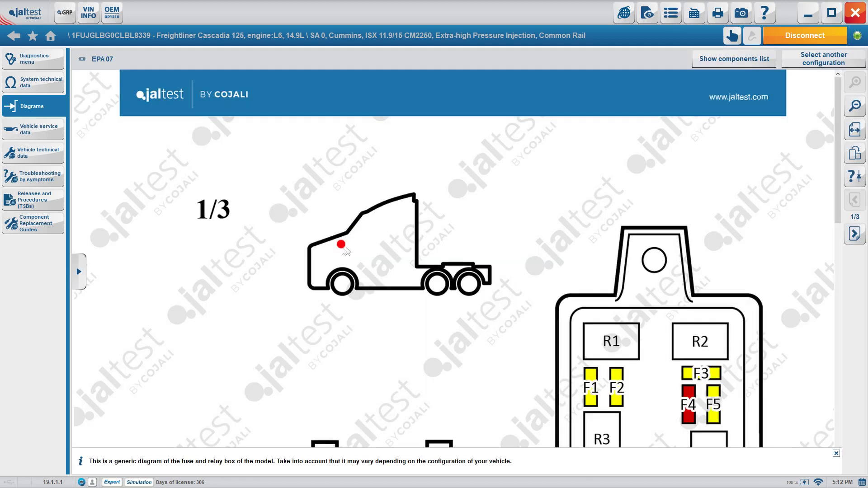
{"action": "scroll", "coordinate": [547, 286], "scroll_direction": "down", "scroll_amount": 5}
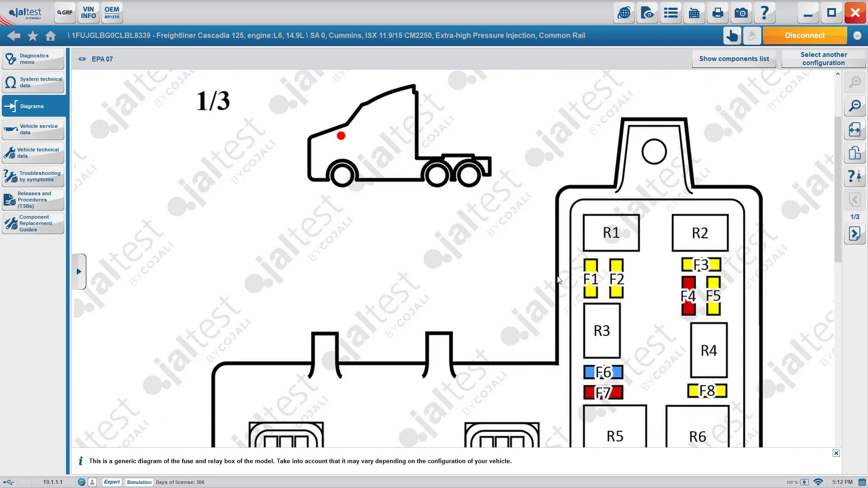
{"action": "mouse_move", "coordinate": [610, 268]}
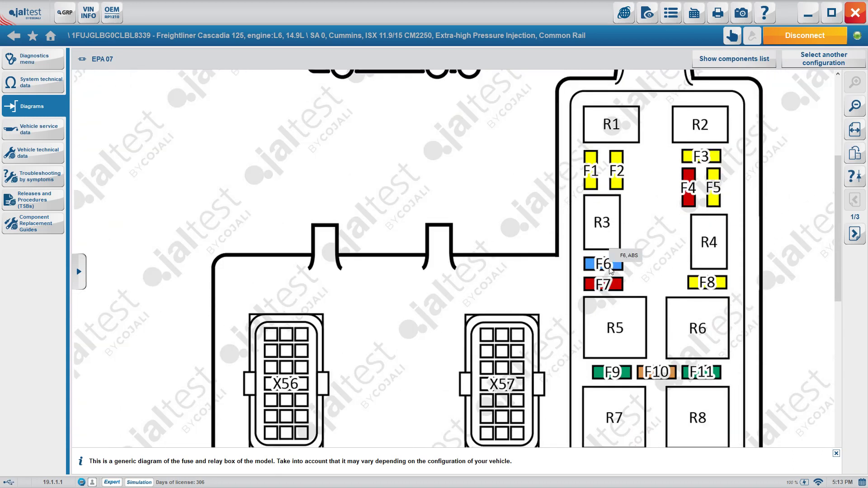
{"action": "mouse_move", "coordinate": [613, 286]}
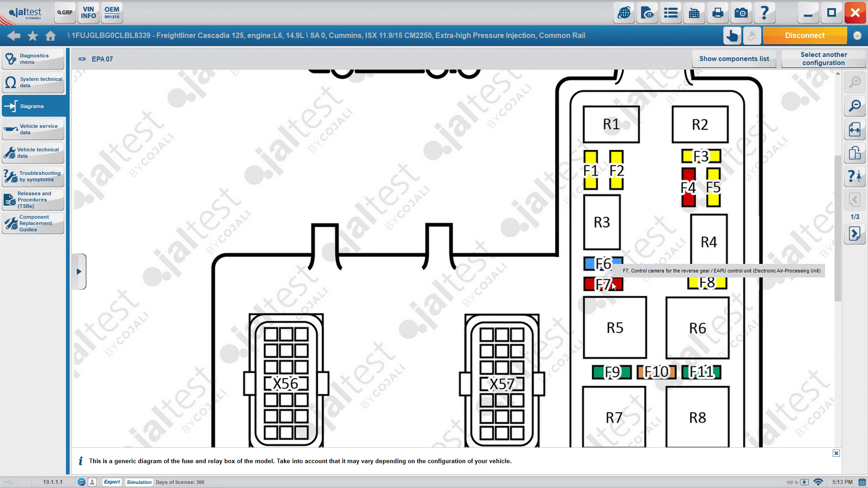
{"action": "scroll", "coordinate": [613, 286], "scroll_direction": "down", "scroll_amount": 3}
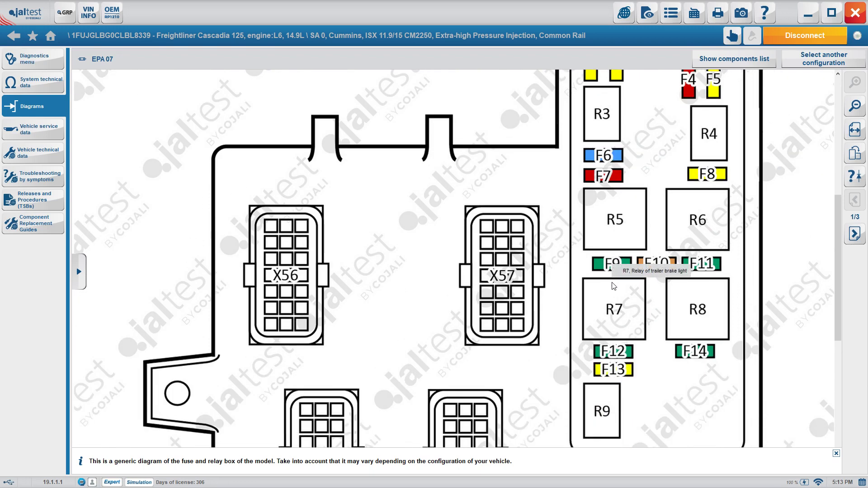
- Locate fuse F11 (ABS Trailer) in the components list, then hide the list and go to page 2/3
{"action": "left_click", "coordinate": [734, 60]}
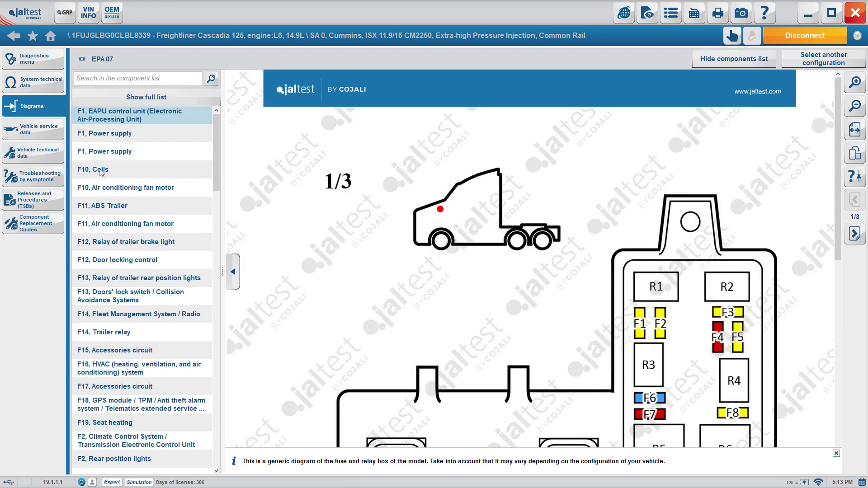
{"action": "left_click", "coordinate": [120, 209]}
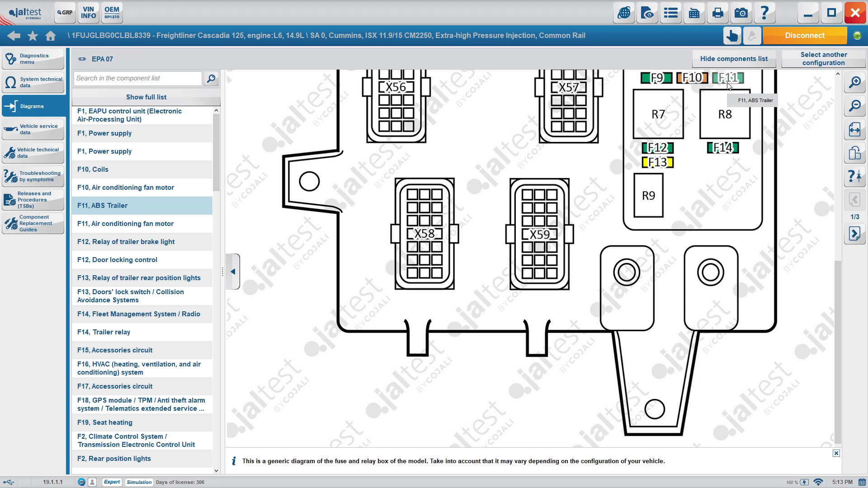
{"action": "left_click", "coordinate": [524, 221]}
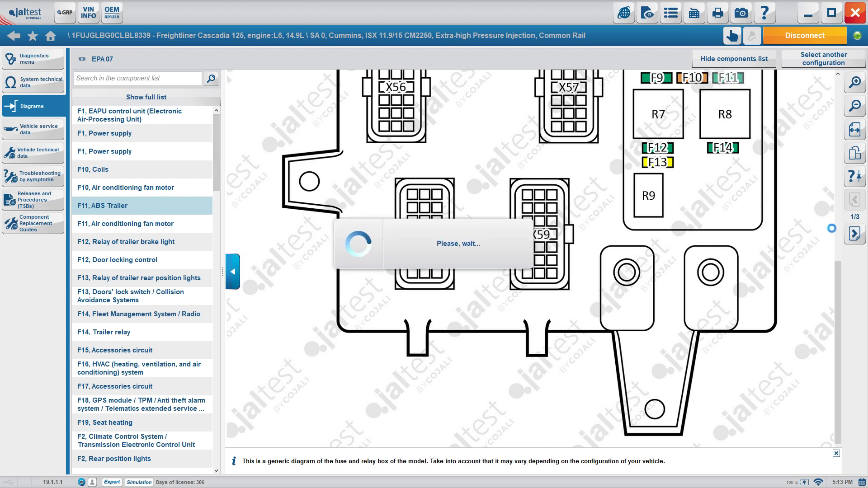
{"action": "left_click", "coordinate": [855, 234]}
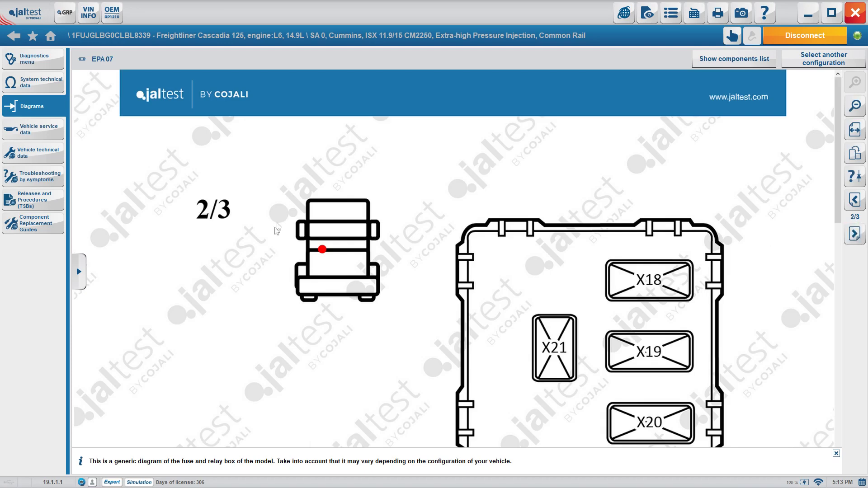
- Scroll through the fuses and relays on page 2, then advance to page 3/3
{"action": "scroll", "coordinate": [319, 247], "scroll_direction": "down", "scroll_amount": 5}
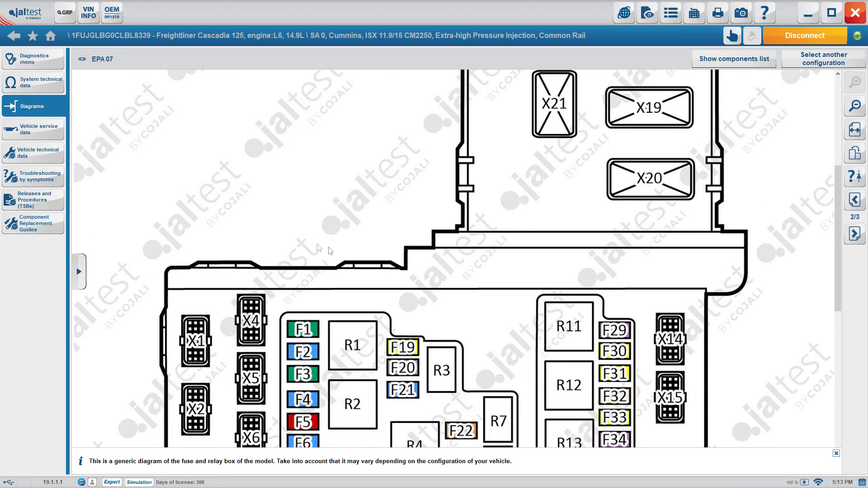
{"action": "scroll", "coordinate": [579, 145], "scroll_direction": "down", "scroll_amount": 4}
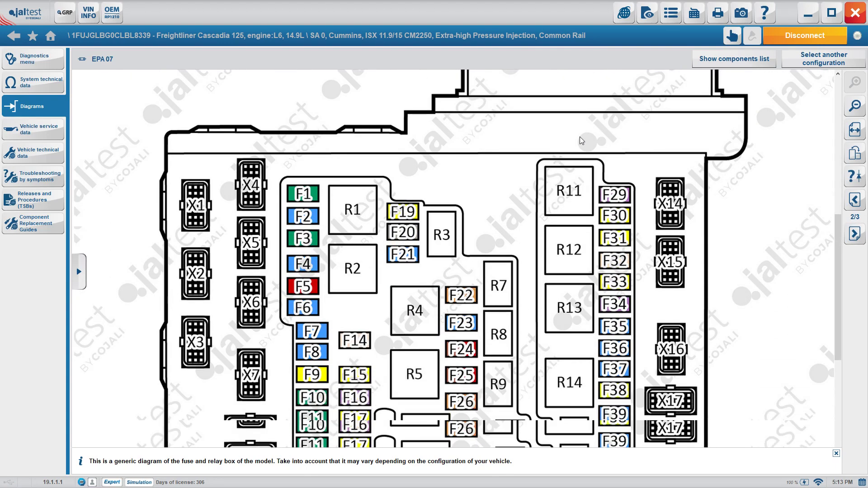
{"action": "scroll", "coordinate": [586, 149], "scroll_direction": "down", "scroll_amount": 1}
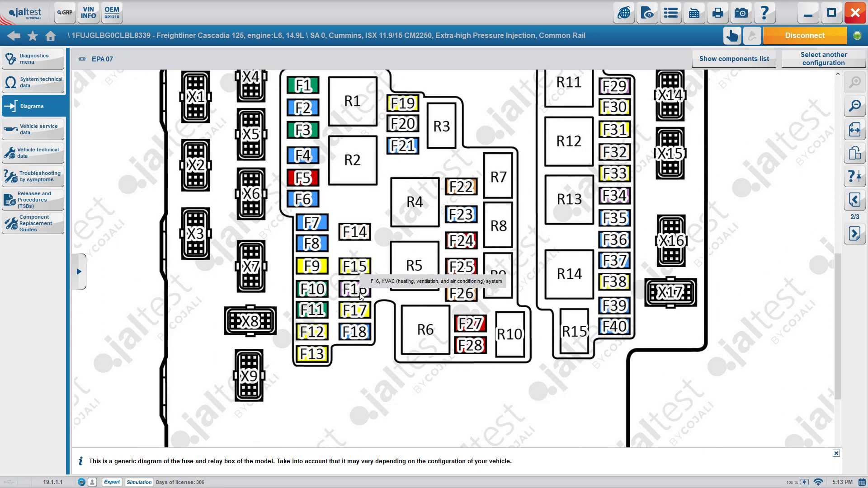
{"action": "left_click", "coordinate": [854, 234]}
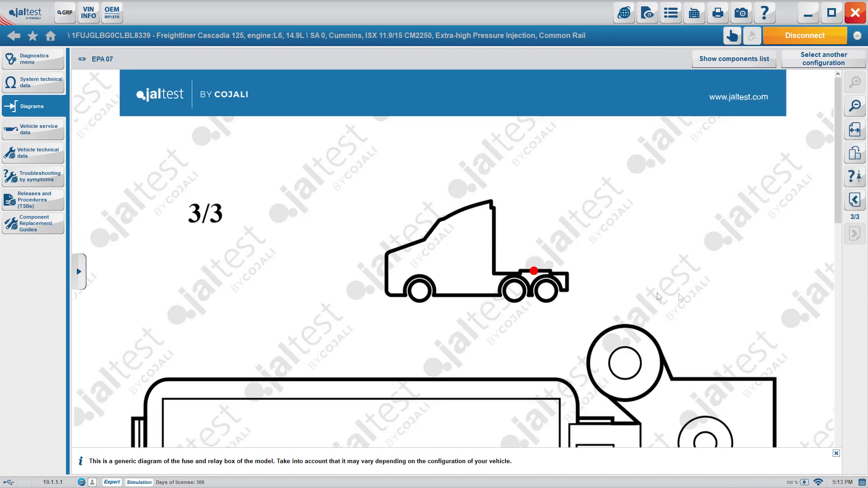
- Review relays R2–R6 and fuses F2–F6 on page 3, then reopen the diagram configurations
{"action": "scroll", "coordinate": [542, 274], "scroll_direction": "down", "scroll_amount": 10}
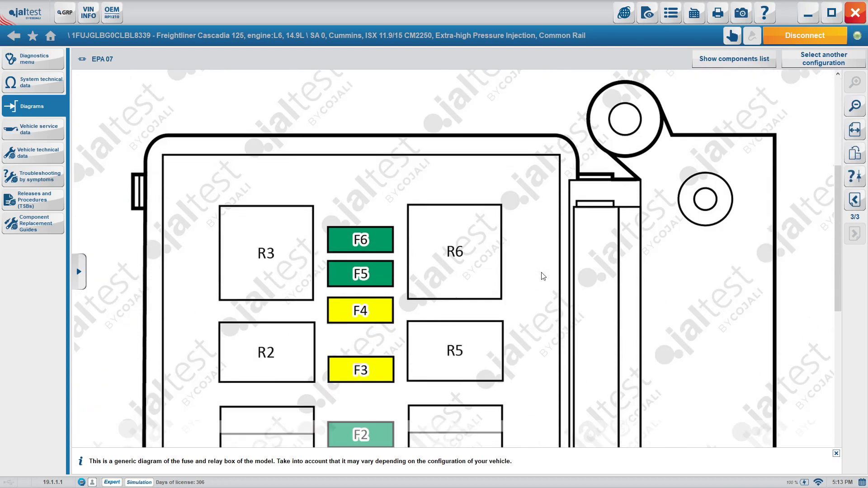
{"action": "scroll", "coordinate": [545, 268], "scroll_direction": "down", "scroll_amount": 4}
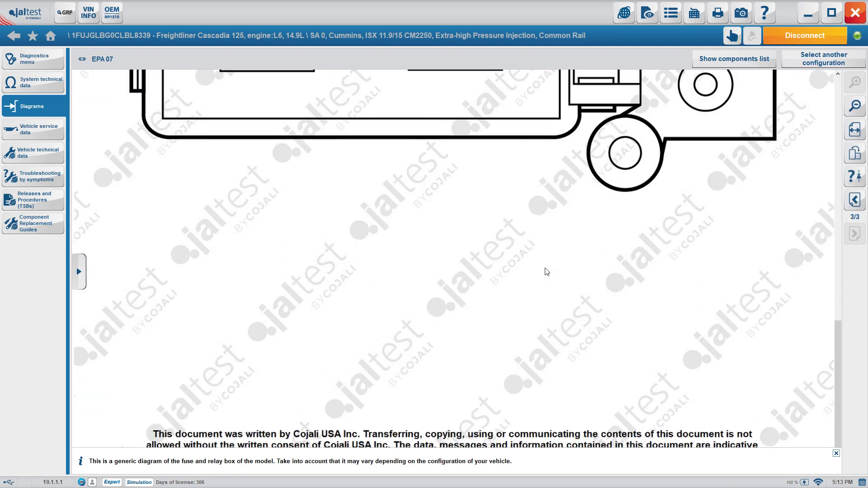
{"action": "left_click", "coordinate": [832, 59]}
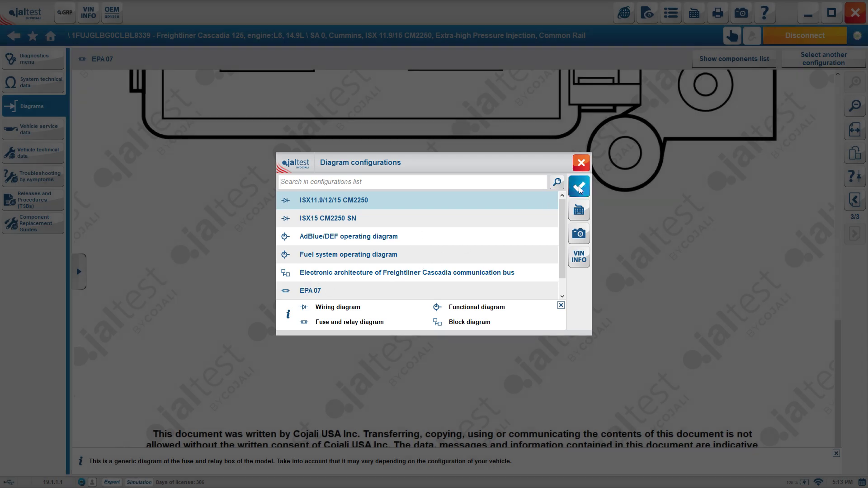
- Close the diagram configurations and return to the Diagnostics menu with system identification
{"action": "left_click", "coordinate": [579, 186]}
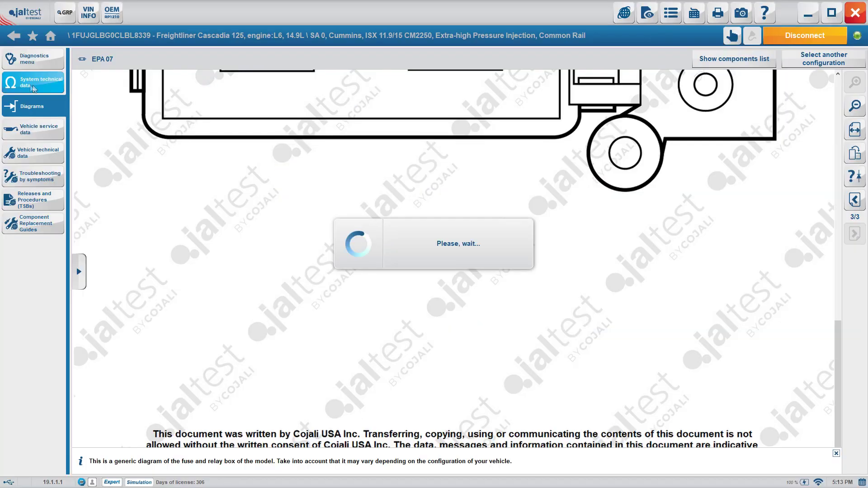
{"action": "left_click", "coordinate": [39, 66]}
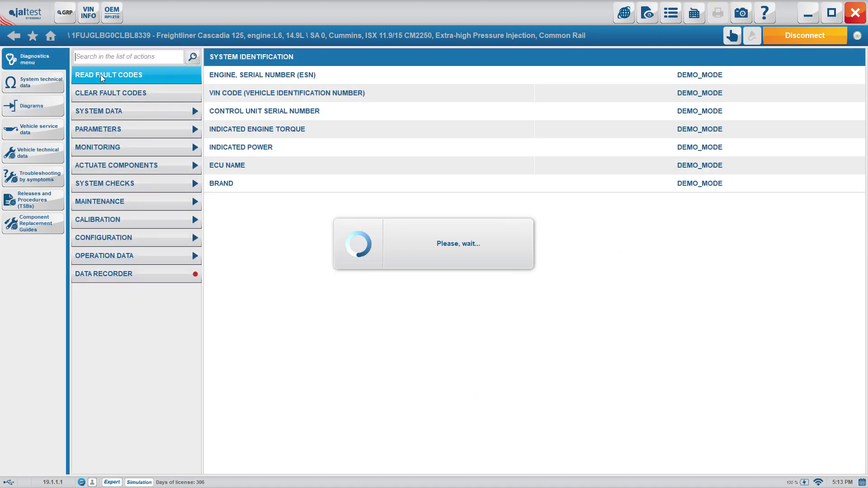
- Read the engine fault codes and locate sensor CB29 on the wiring diagram for fault 3165
{"action": "left_click", "coordinate": [112, 75]}
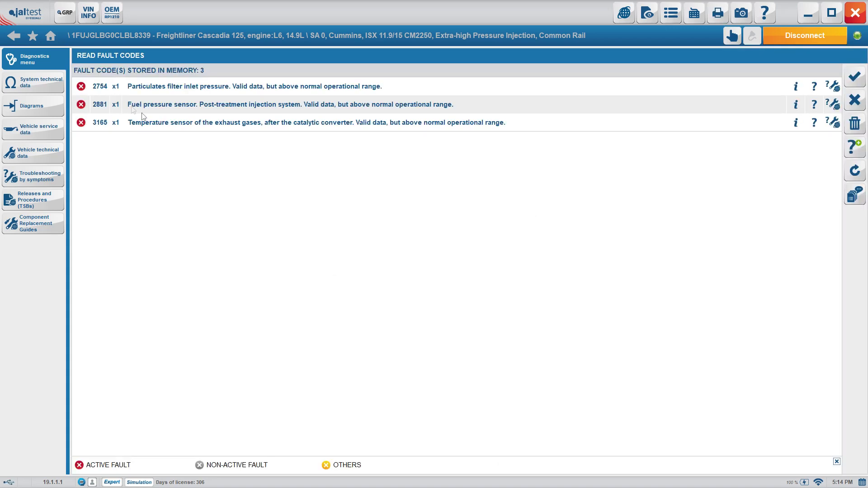
{"action": "left_click", "coordinate": [814, 123]}
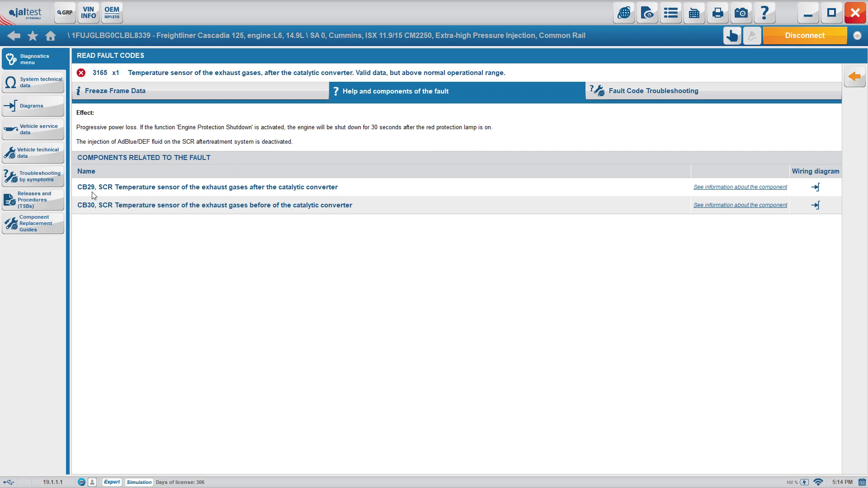
{"action": "left_click", "coordinate": [816, 188]}
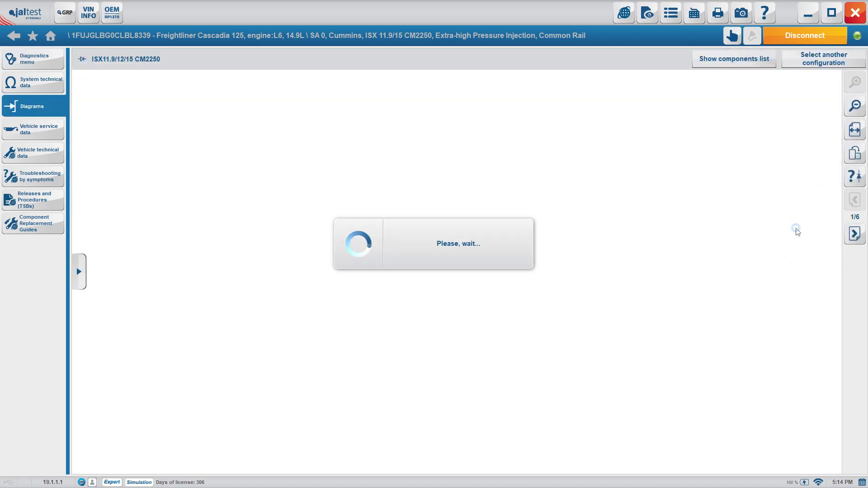
{"action": "mouse_move", "coordinate": [703, 313]}
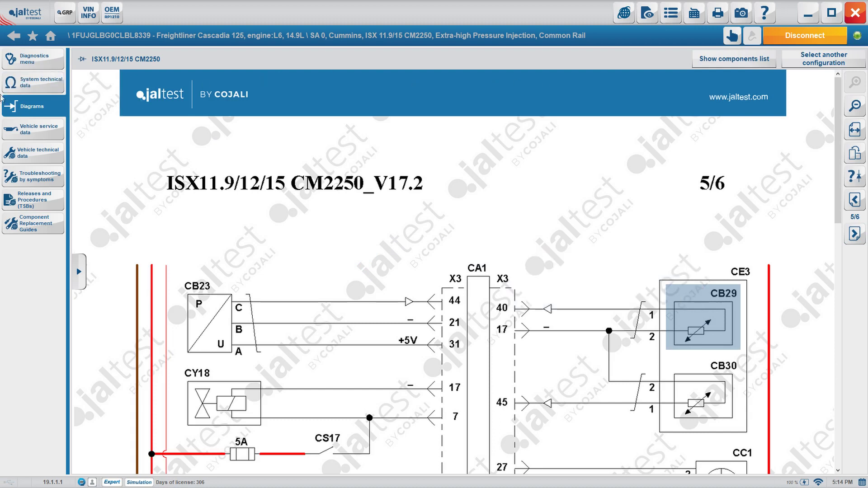
{"action": "left_click", "coordinate": [33, 59]}
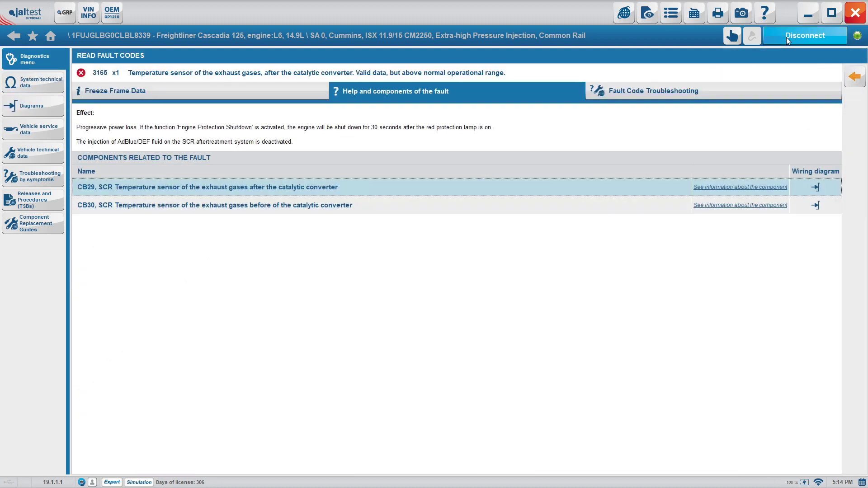
- Disconnect from the engine and go Home, answering NO to saving the diagnostic report
{"action": "left_click", "coordinate": [786, 37]}
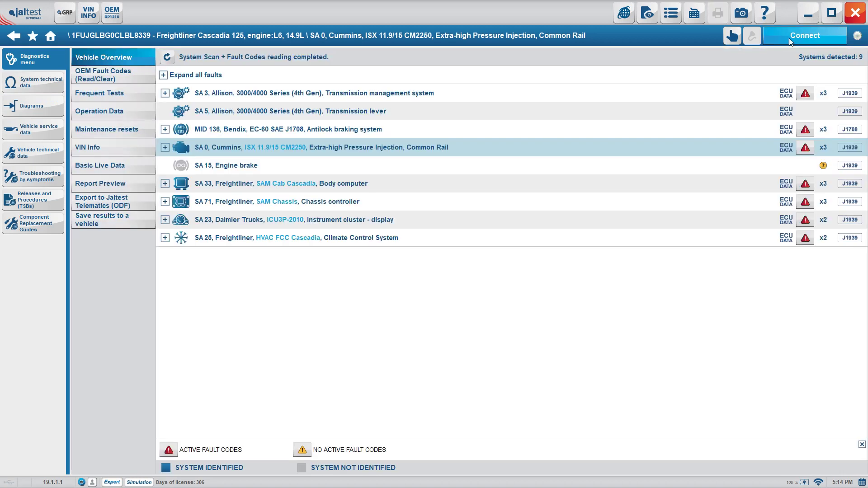
{"action": "left_click", "coordinate": [51, 36]}
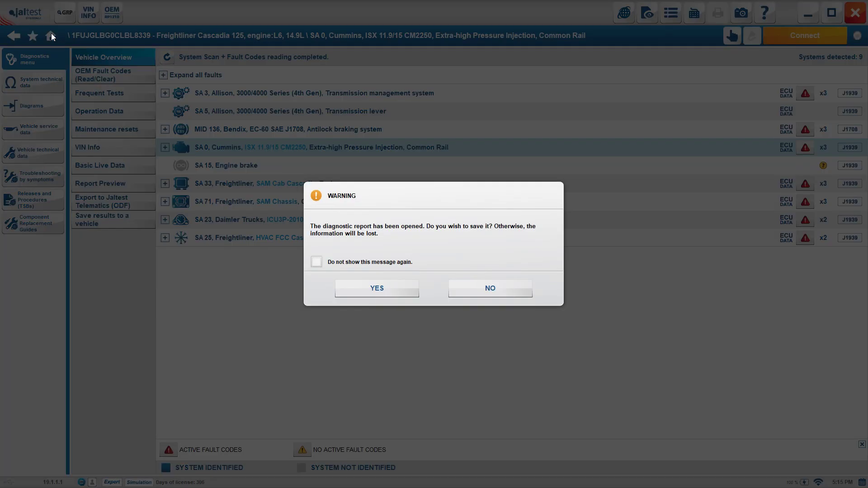
{"action": "left_click", "coordinate": [479, 287]}
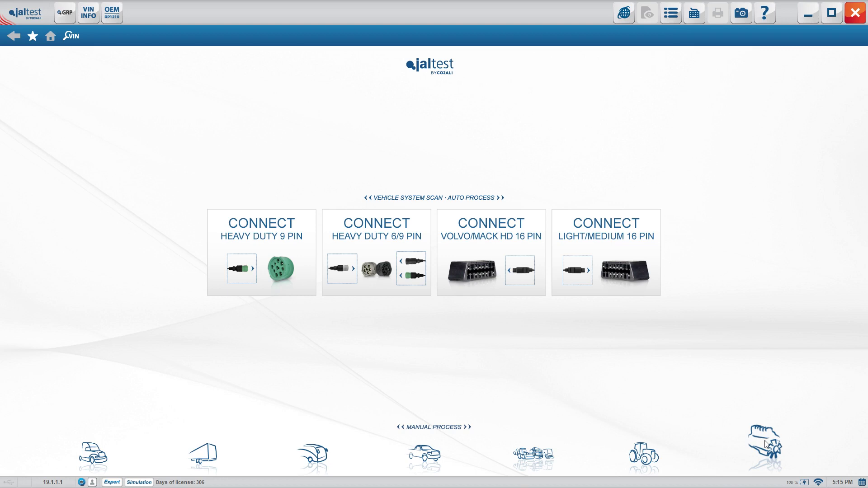
- Select Cummins ISX 11.9/15 CM2250 manually via manufacturers, filtering models by IS
{"action": "left_click", "coordinate": [766, 444]}
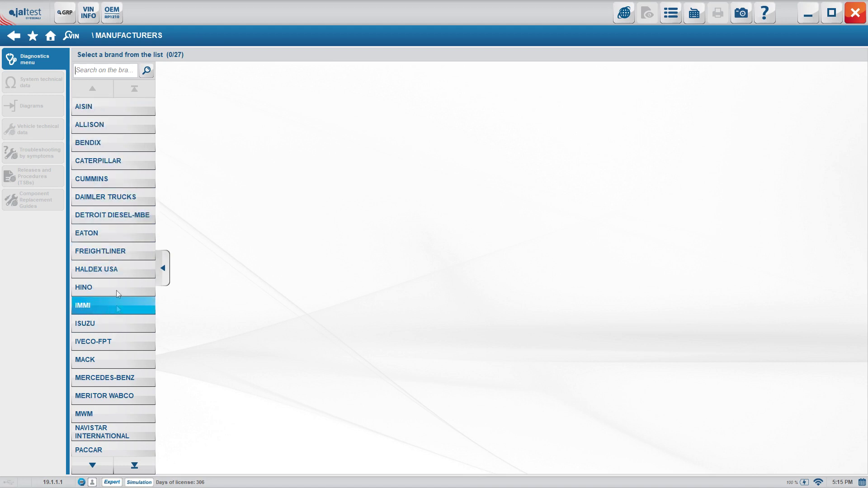
{"action": "left_click", "coordinate": [108, 183]}
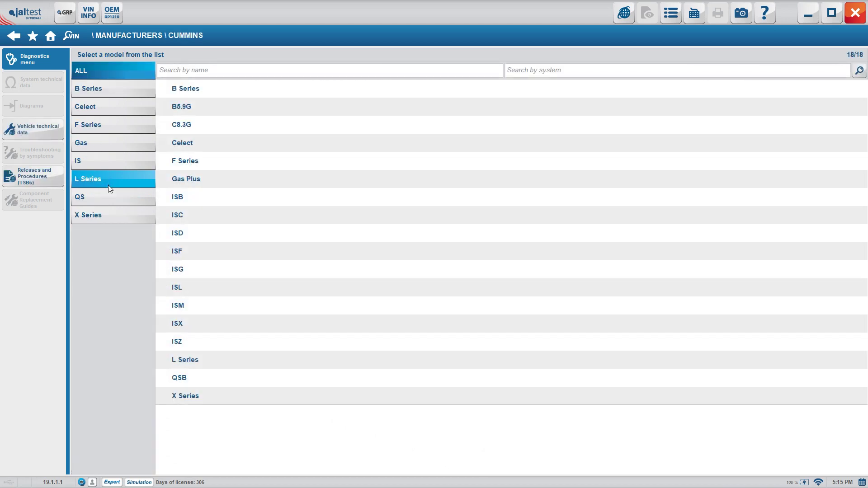
{"action": "left_click", "coordinate": [109, 162]}
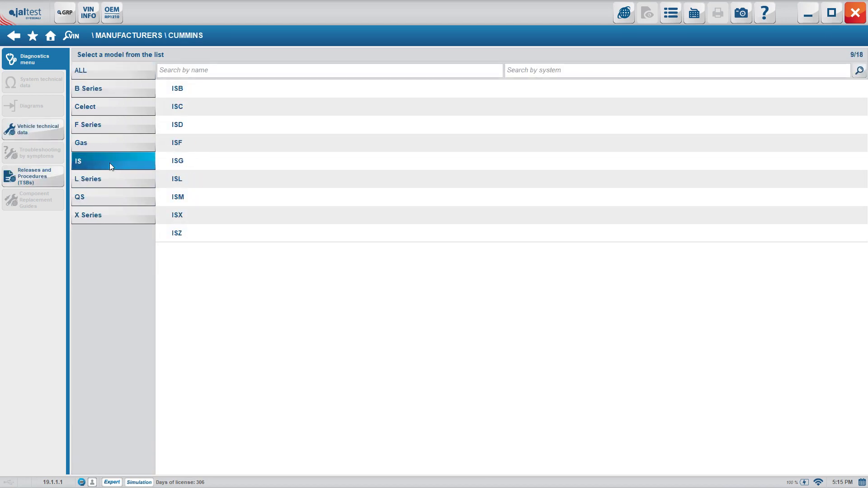
{"action": "left_click", "coordinate": [210, 217]}
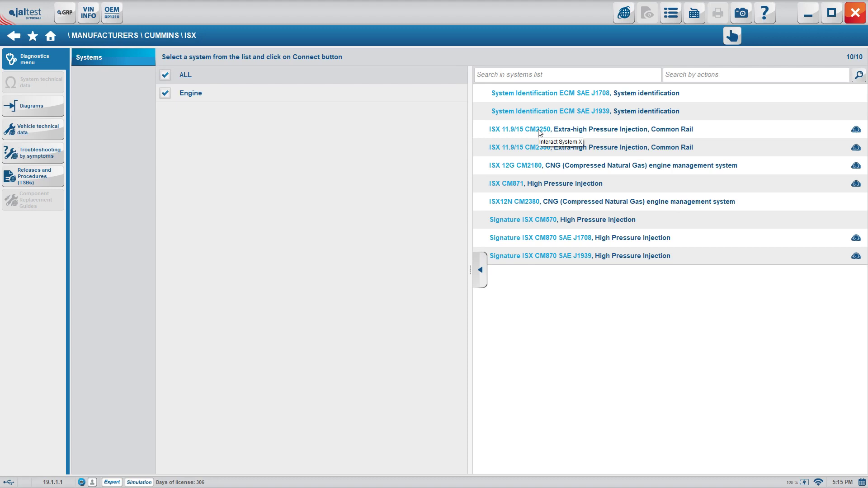
{"action": "left_click", "coordinate": [498, 133]}
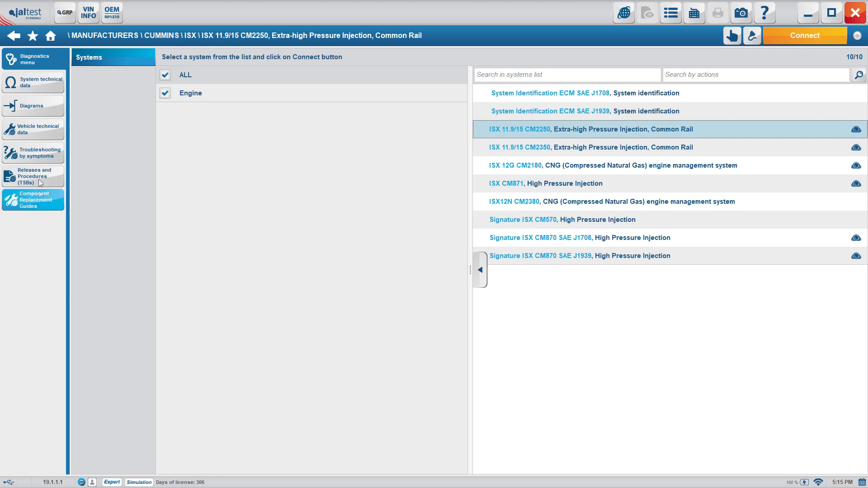
- View the ISX11.9/12/15 CM2250 wiring diagram, then Connect and acknowledge the connection-types notice
{"action": "left_click", "coordinate": [41, 106]}
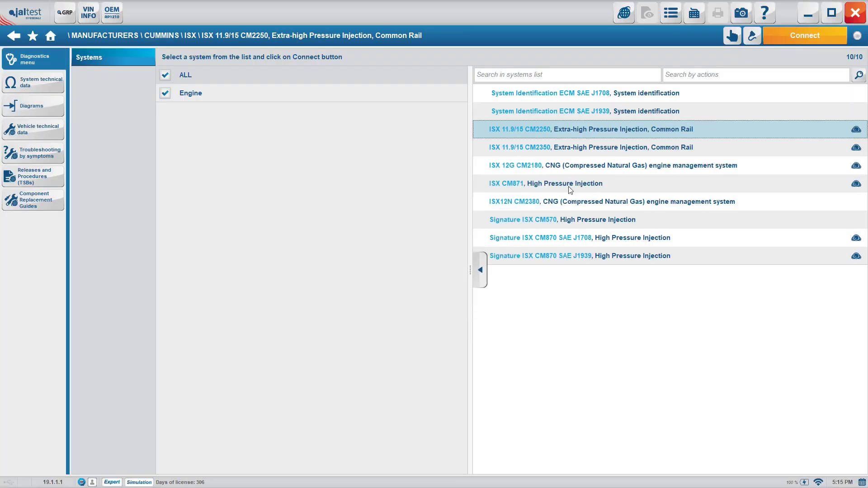
{"action": "left_click", "coordinate": [573, 186]}
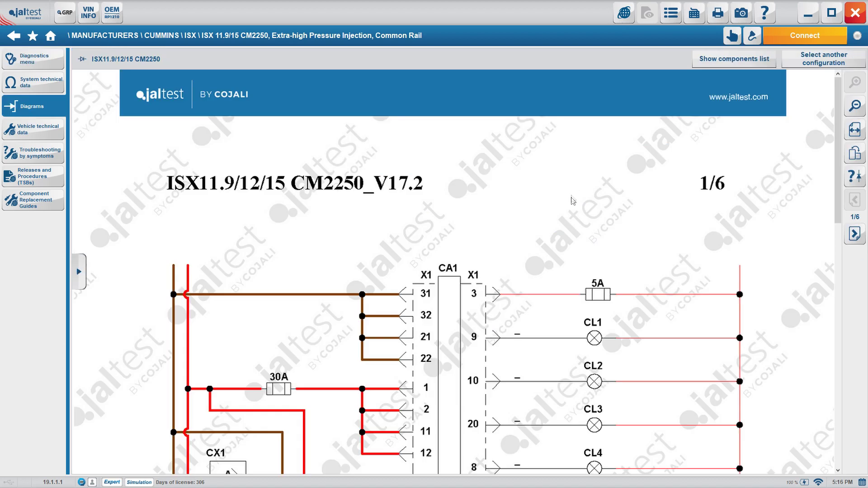
{"action": "scroll", "coordinate": [550, 249], "scroll_direction": "down", "scroll_amount": 2}
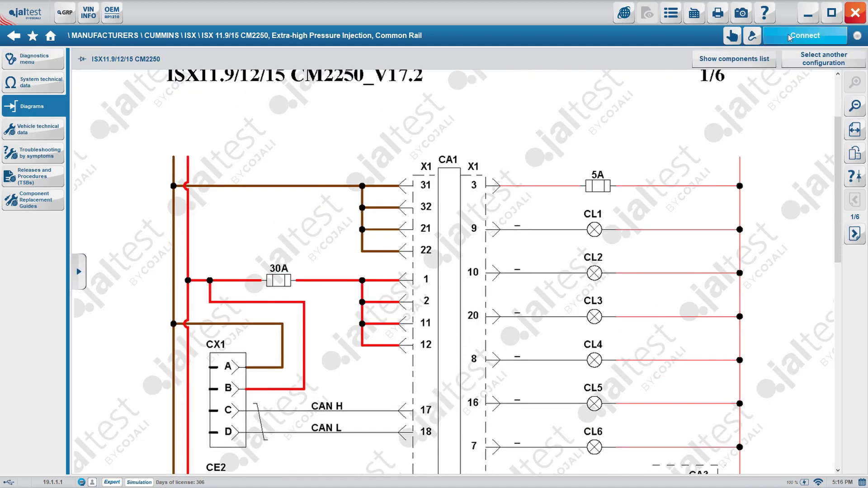
{"action": "left_click", "coordinate": [805, 35]}
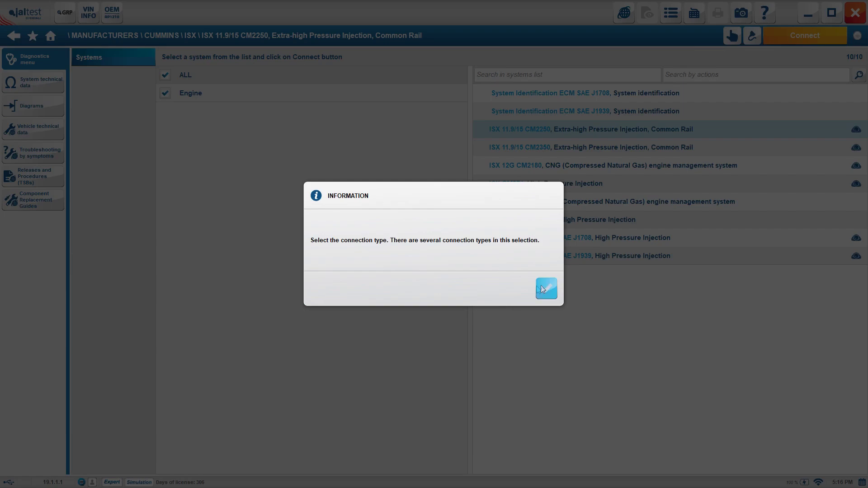
{"action": "left_click", "coordinate": [546, 288]}
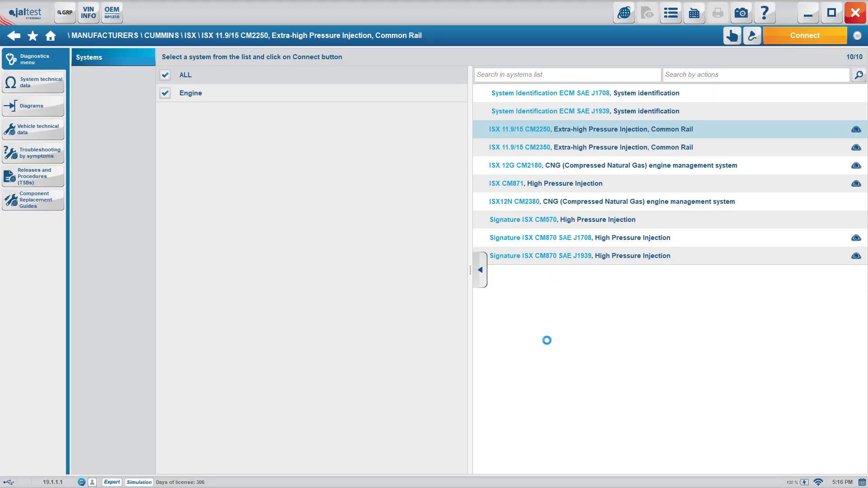